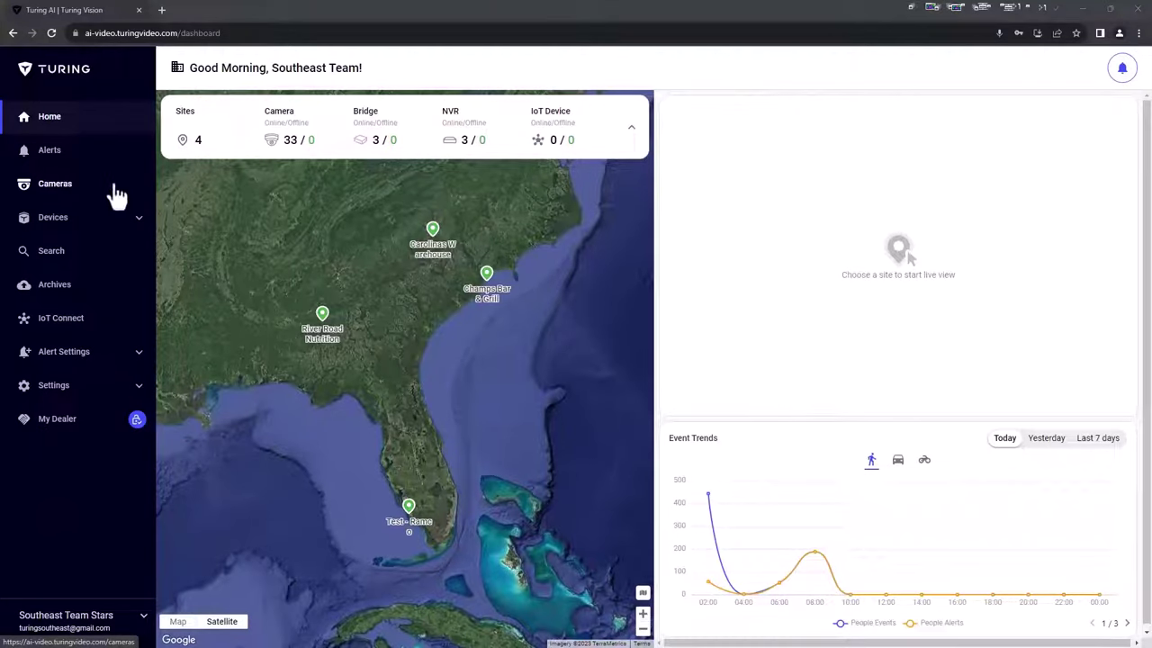
Load the Carolinas Warehouse Parking Lot PTZ camera into live view, then switch it to recorded playback.
click(80, 193)
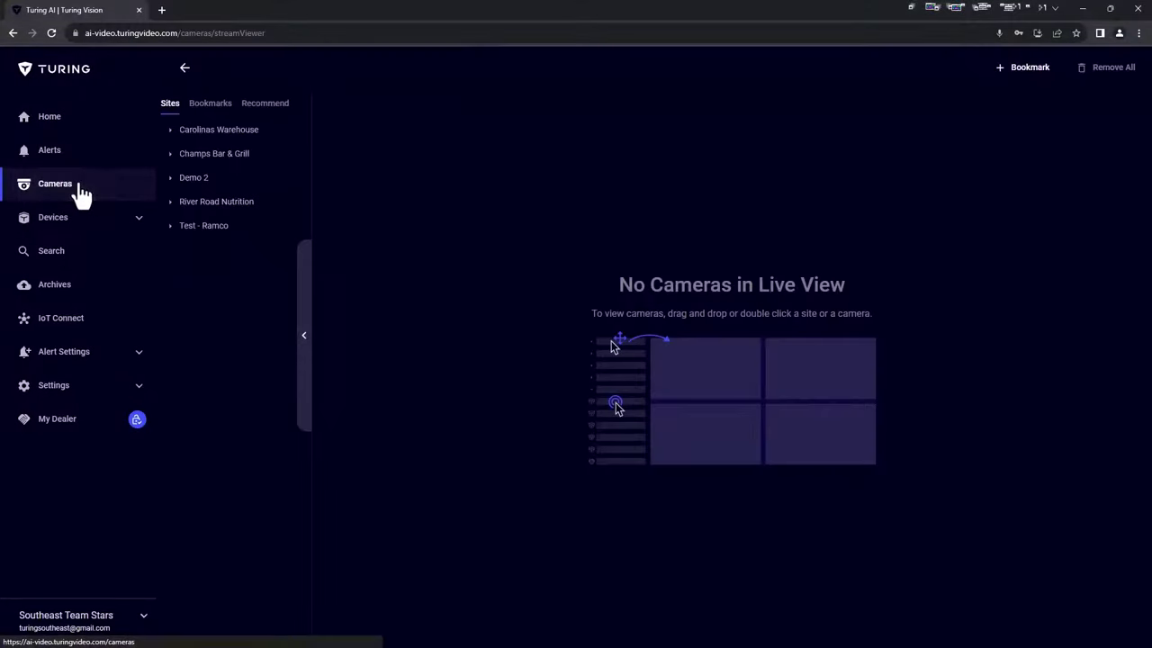
click(171, 134)
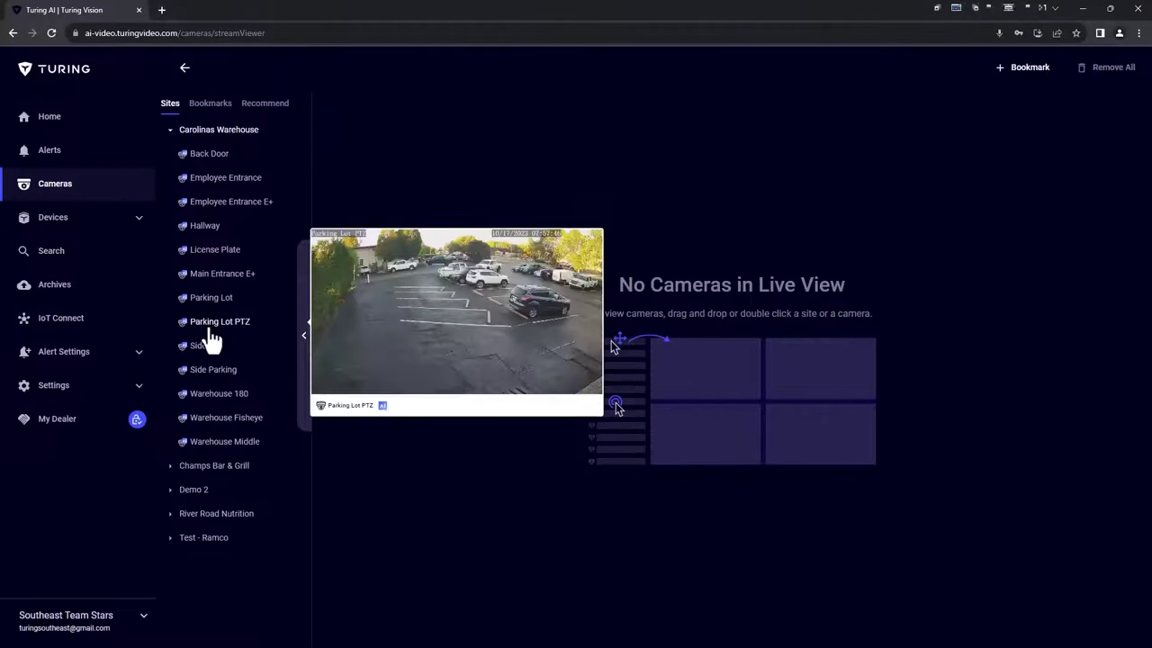
drag(209, 331, 659, 331)
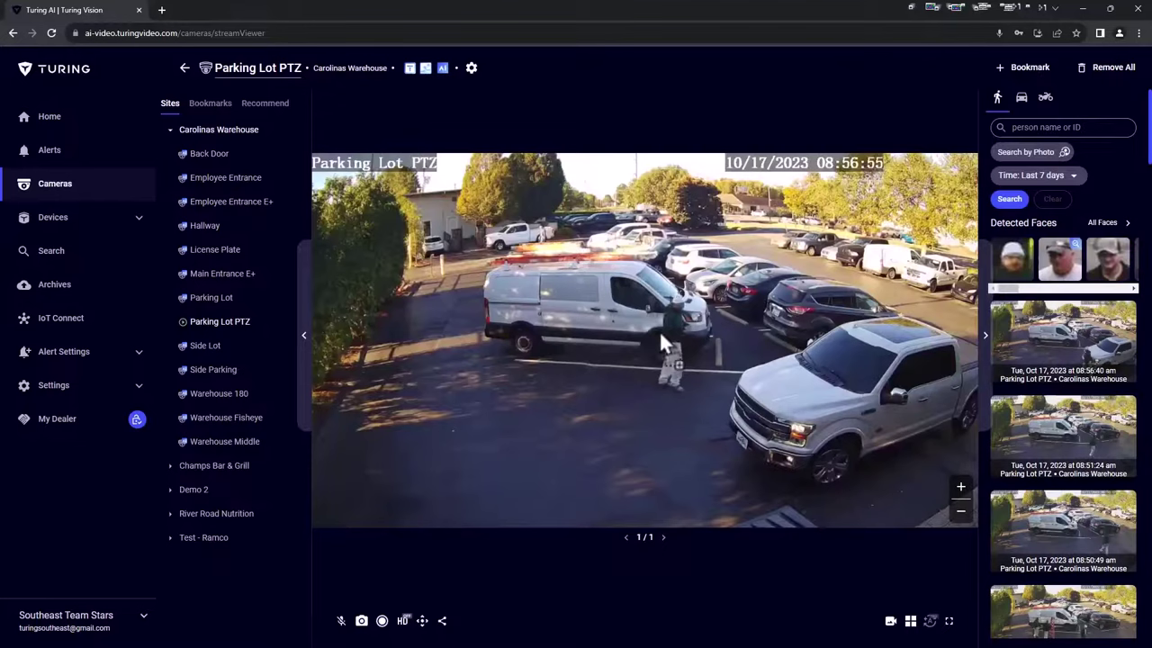
click(887, 630)
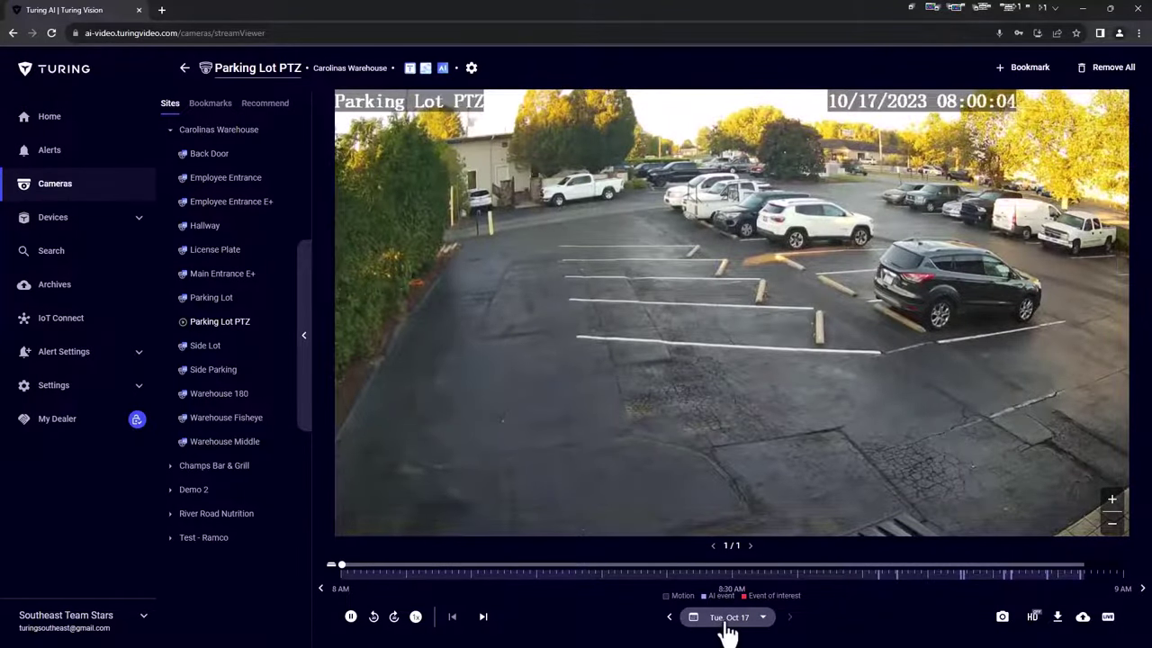
Set the playback date to October 16 and the start time to 03:00:00 PM.
click(726, 624)
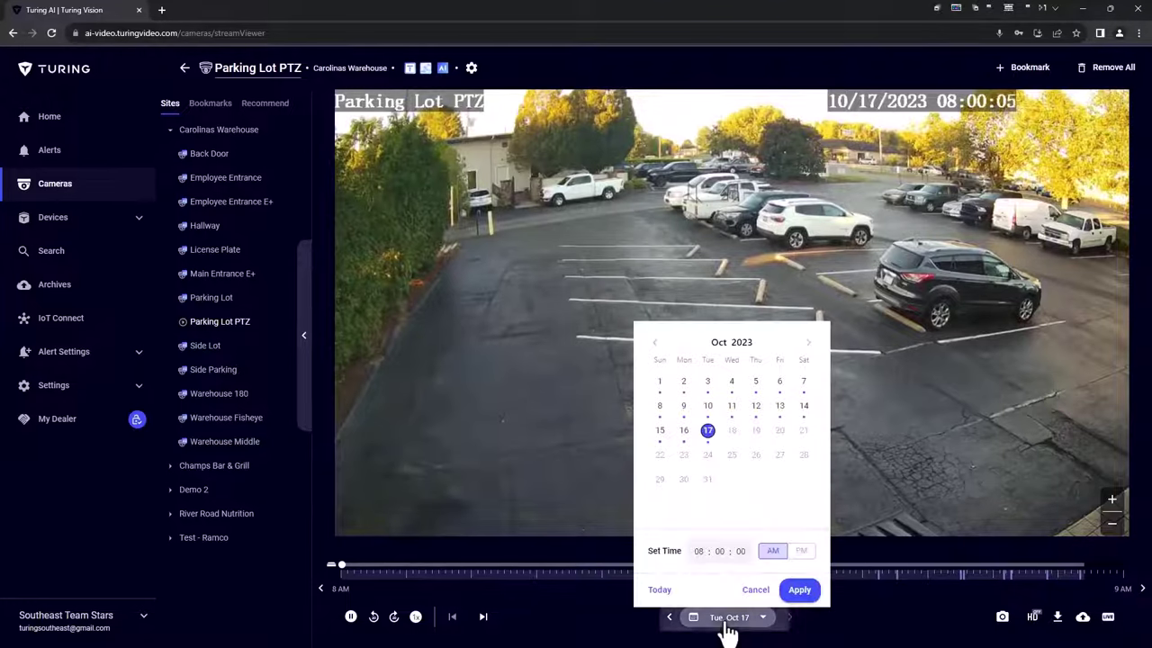
click(684, 432)
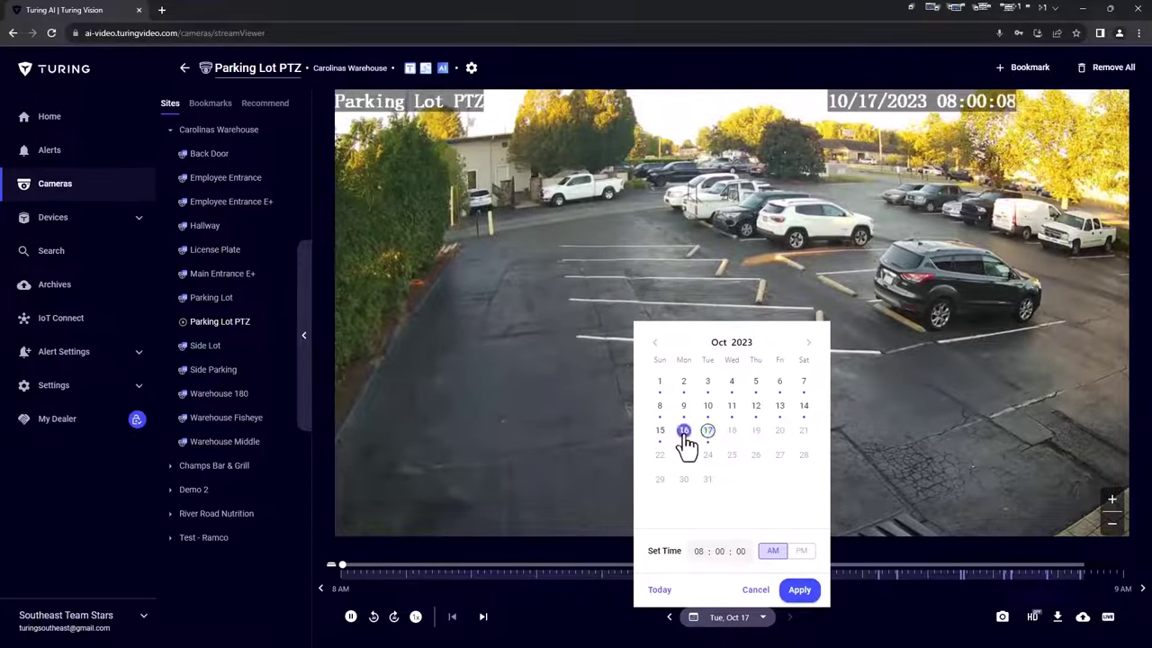
click(699, 550)
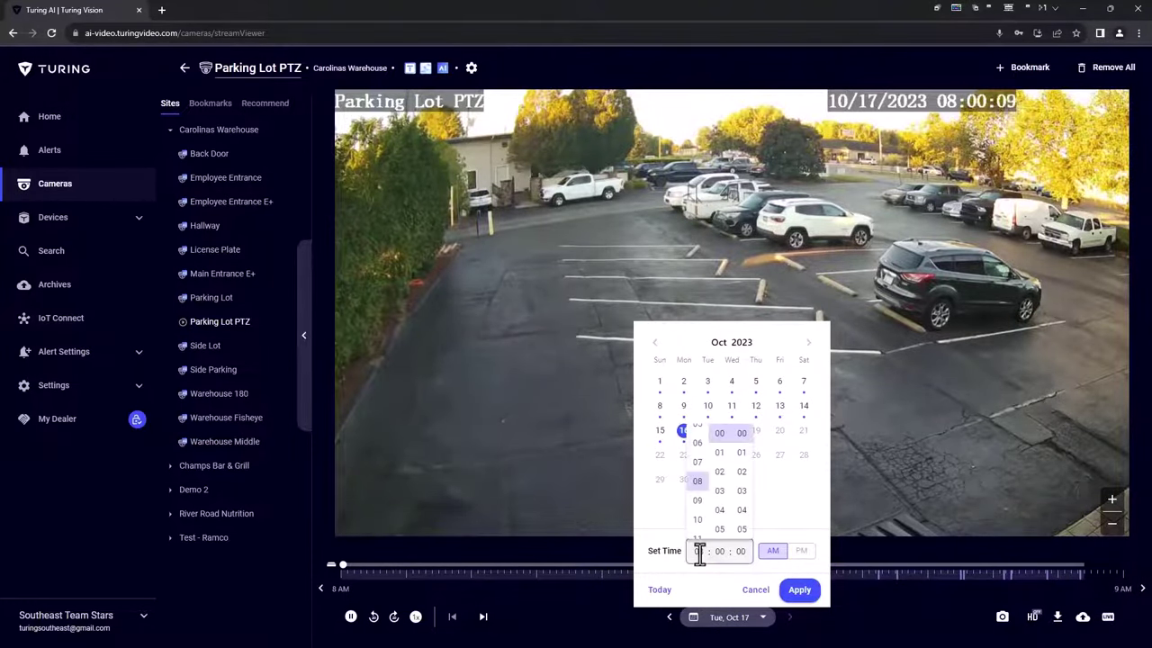
click(702, 491)
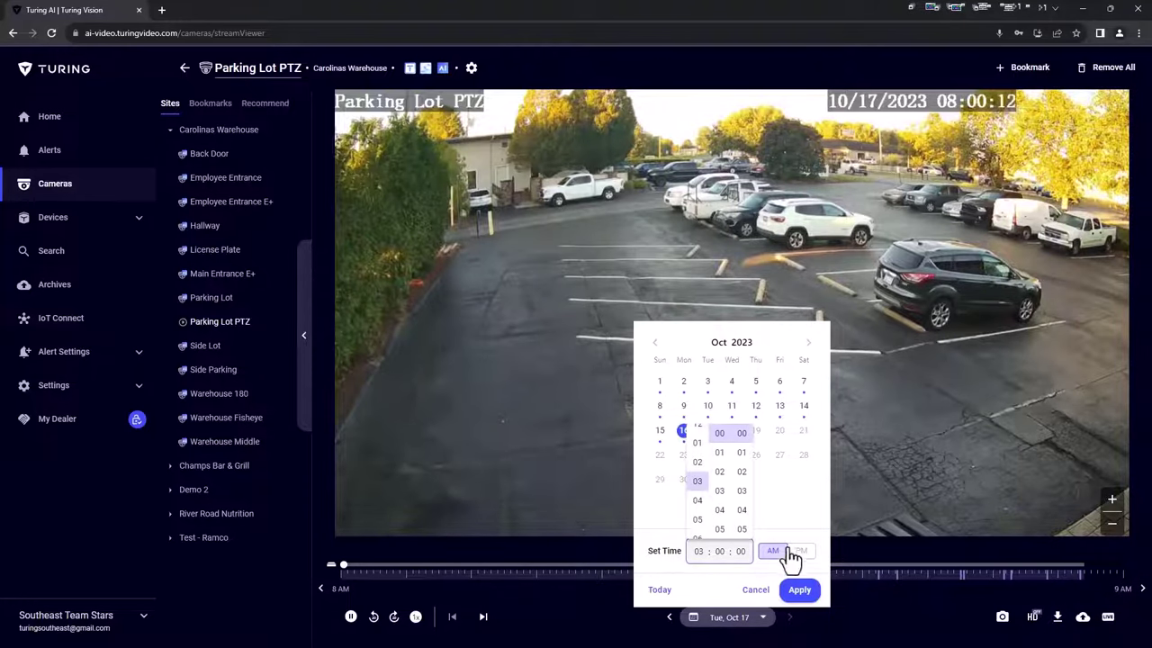
click(799, 552)
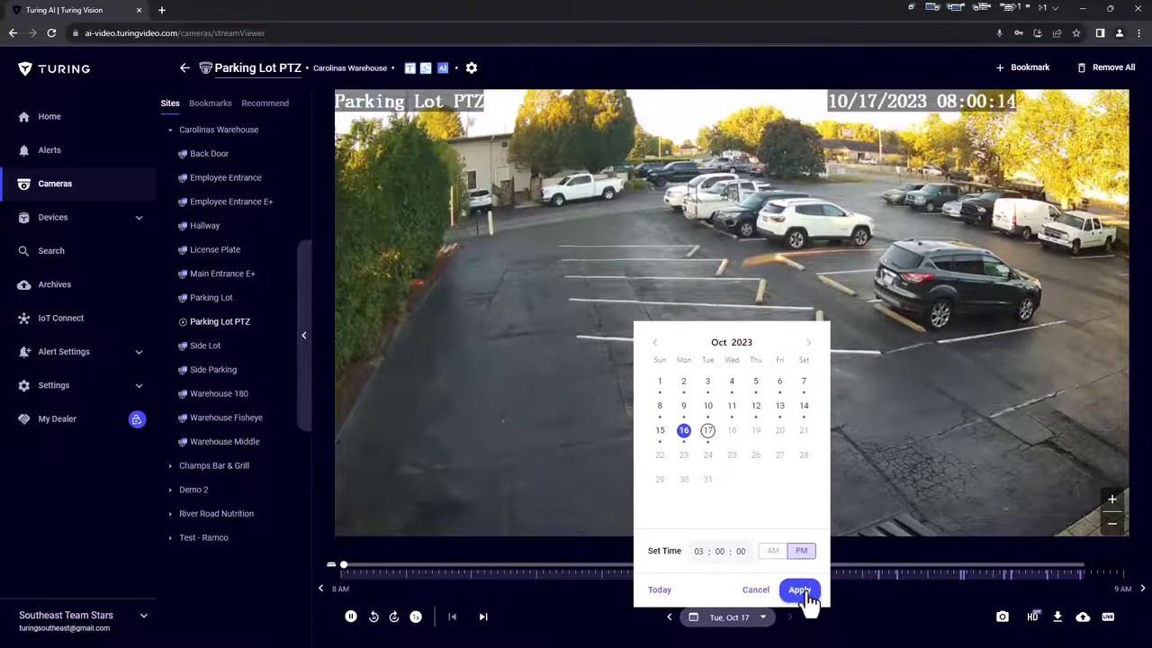
click(804, 594)
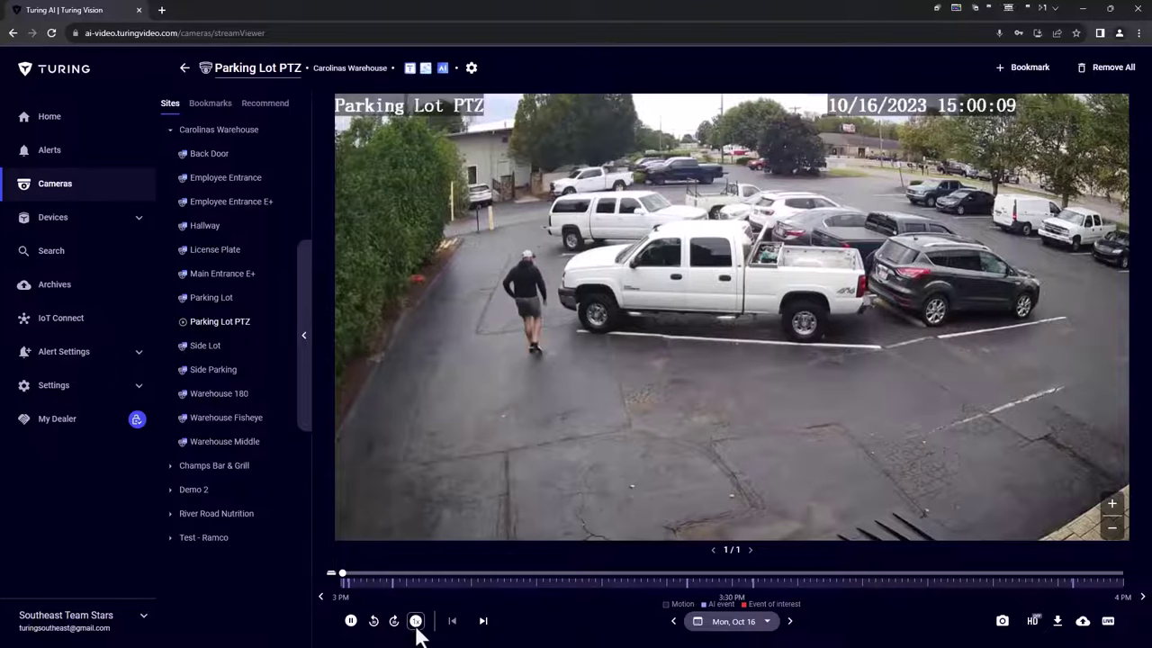
Keep playback at 1x speed, pause it, and skip ahead two recorded events to about 3:04 PM.
click(415, 623)
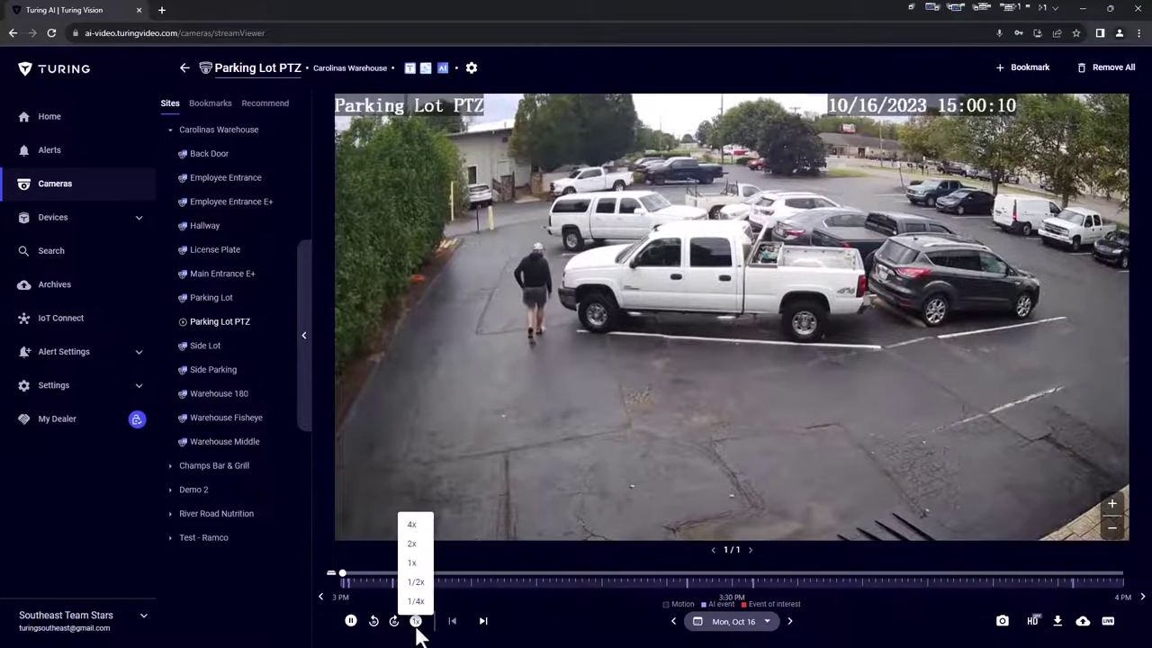
click(414, 583)
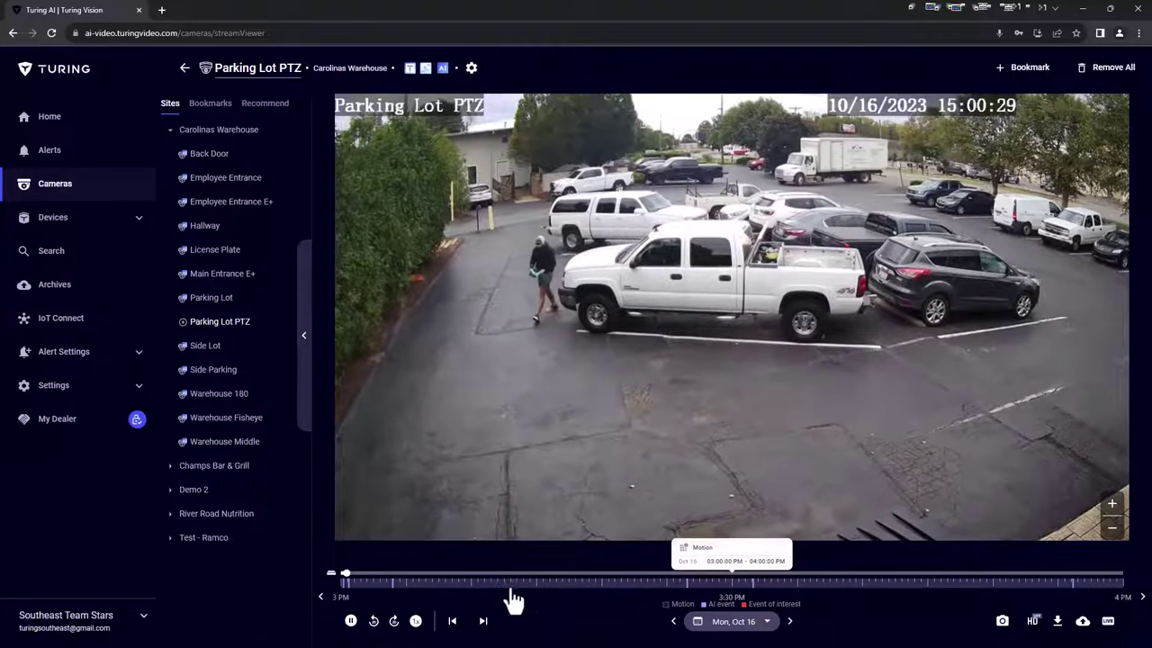
click(351, 621)
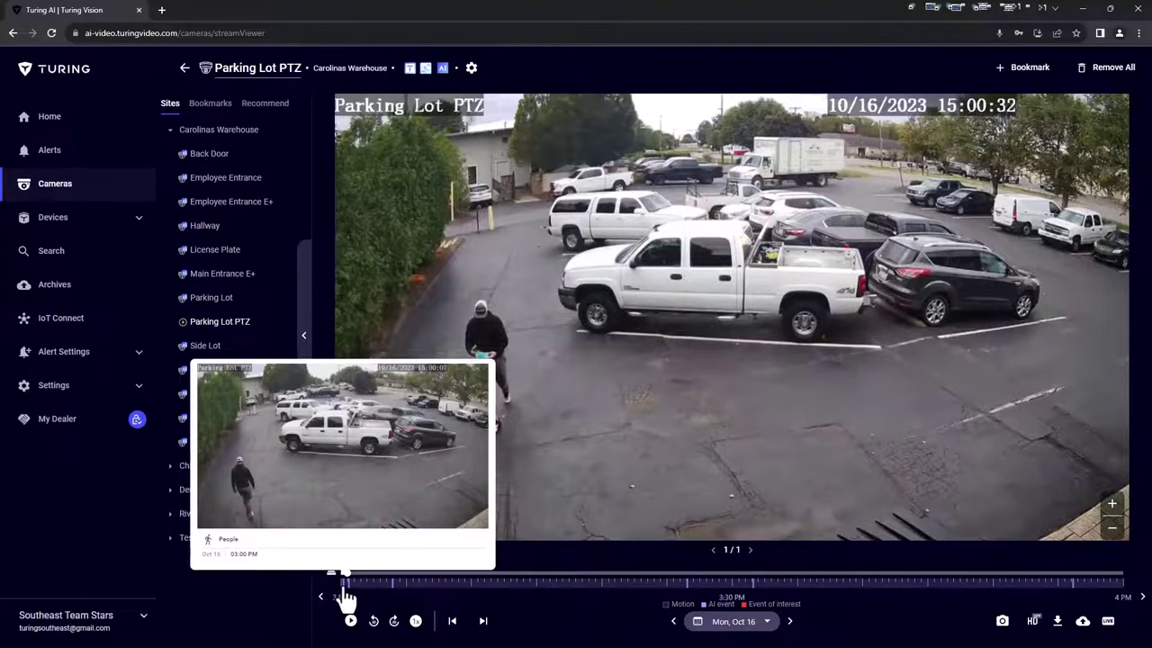
click(484, 623)
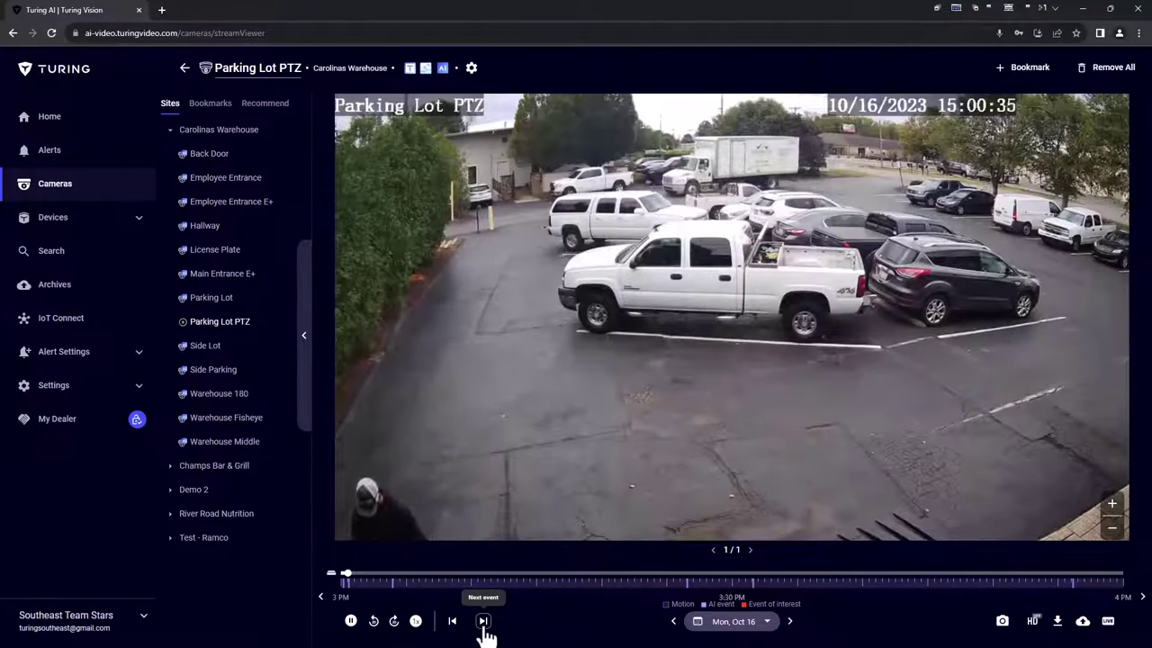
click(484, 629)
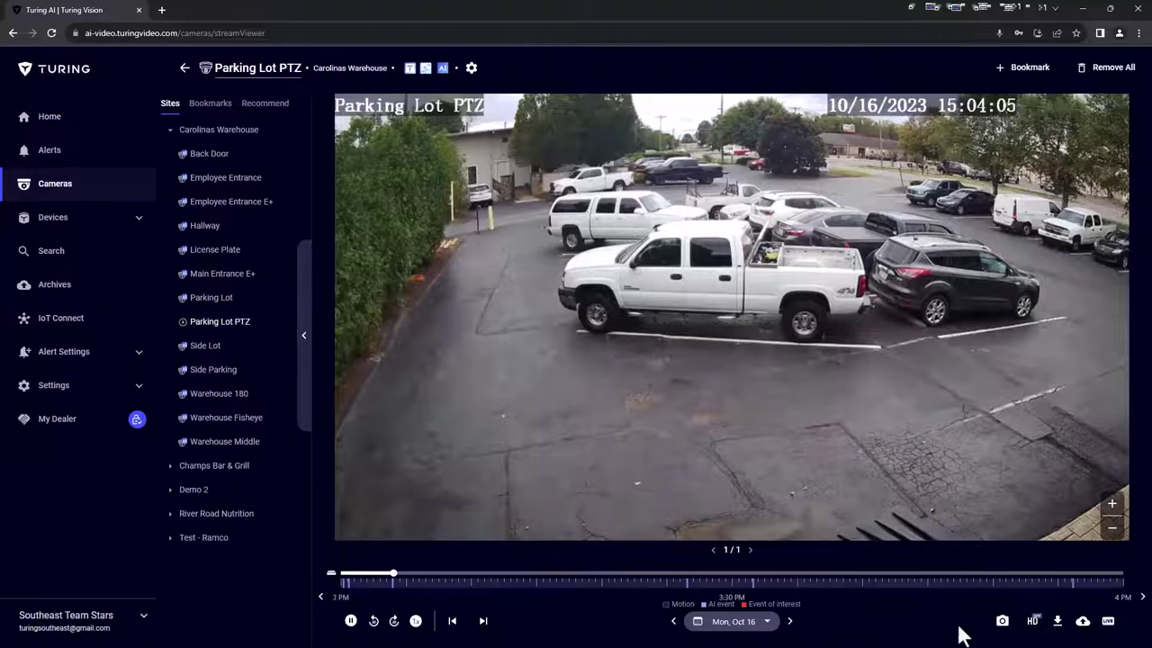
Download an HD clip running from 3:04:04 to 3:04:19 PM.
click(1057, 621)
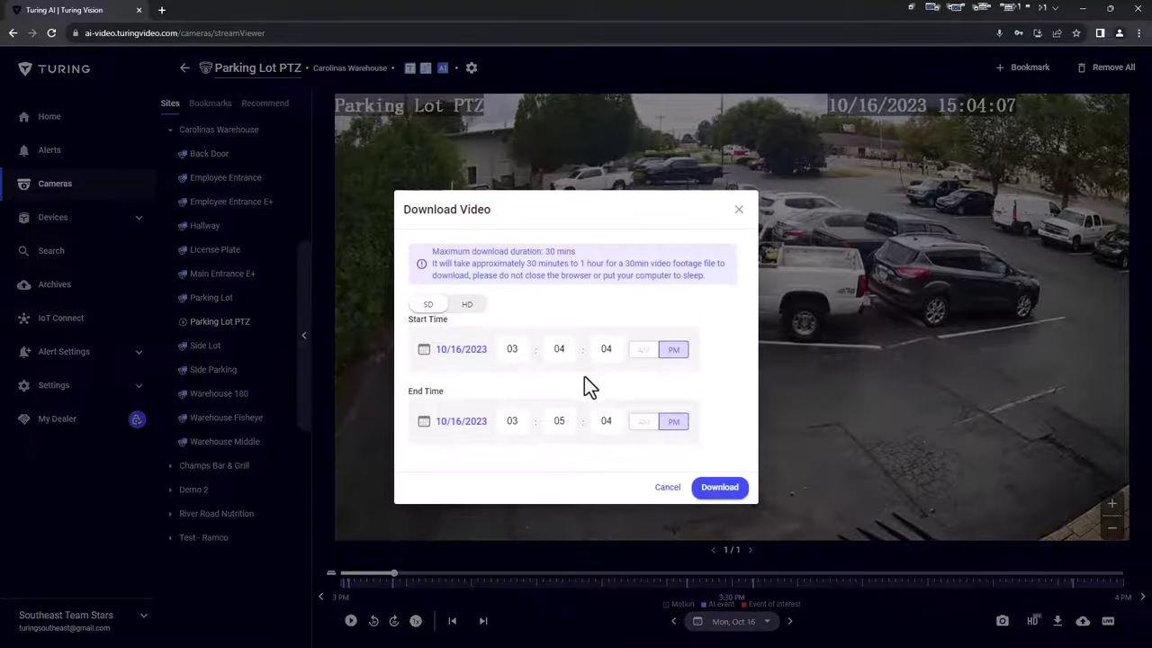
click(468, 306)
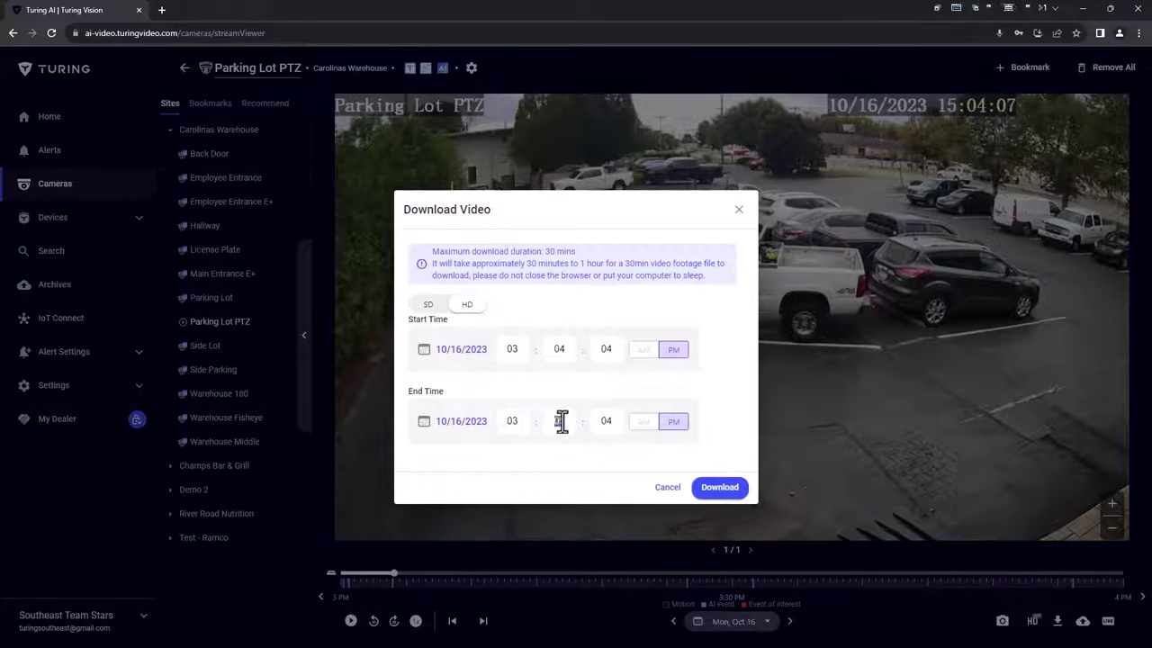
text(04)
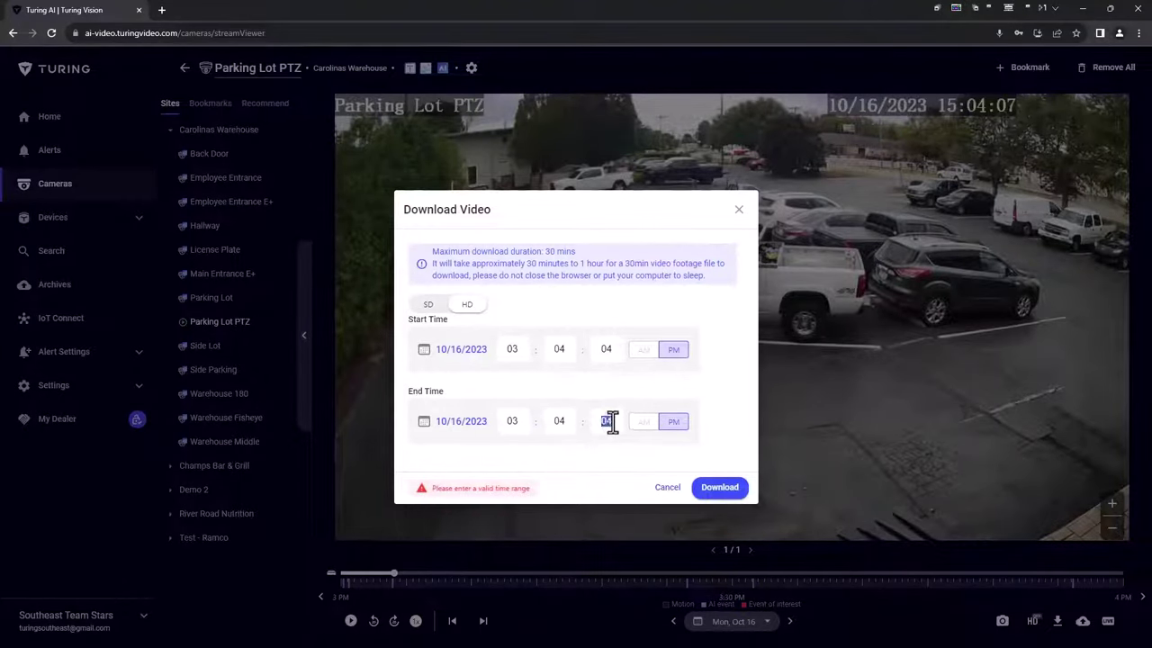
text(9)
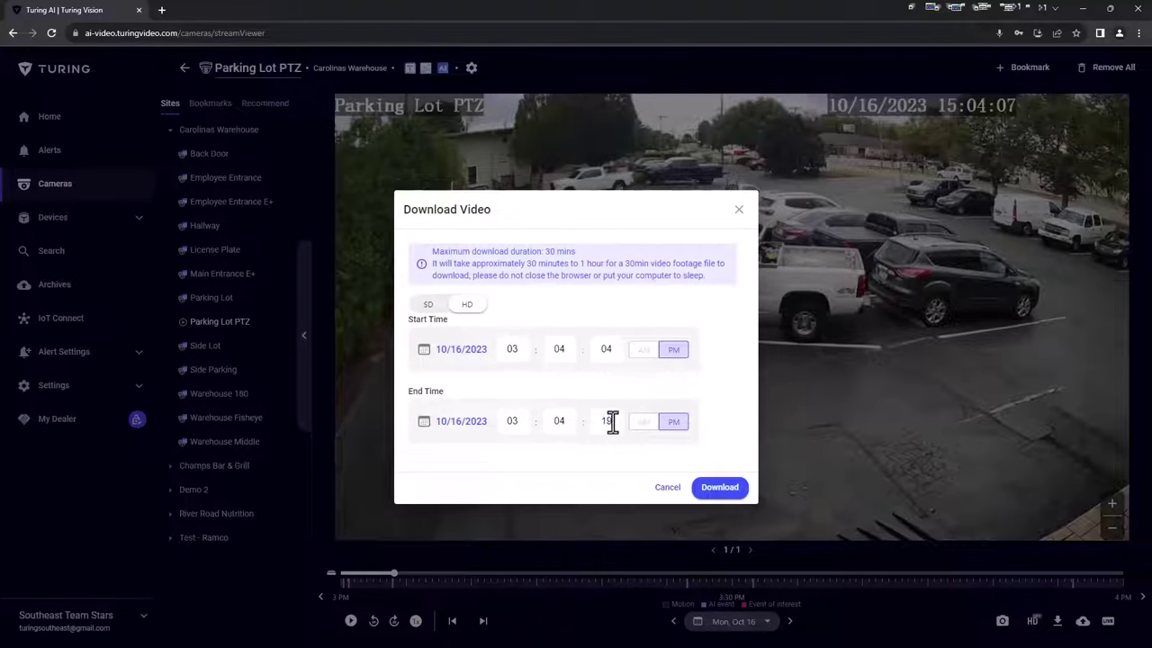
click(722, 490)
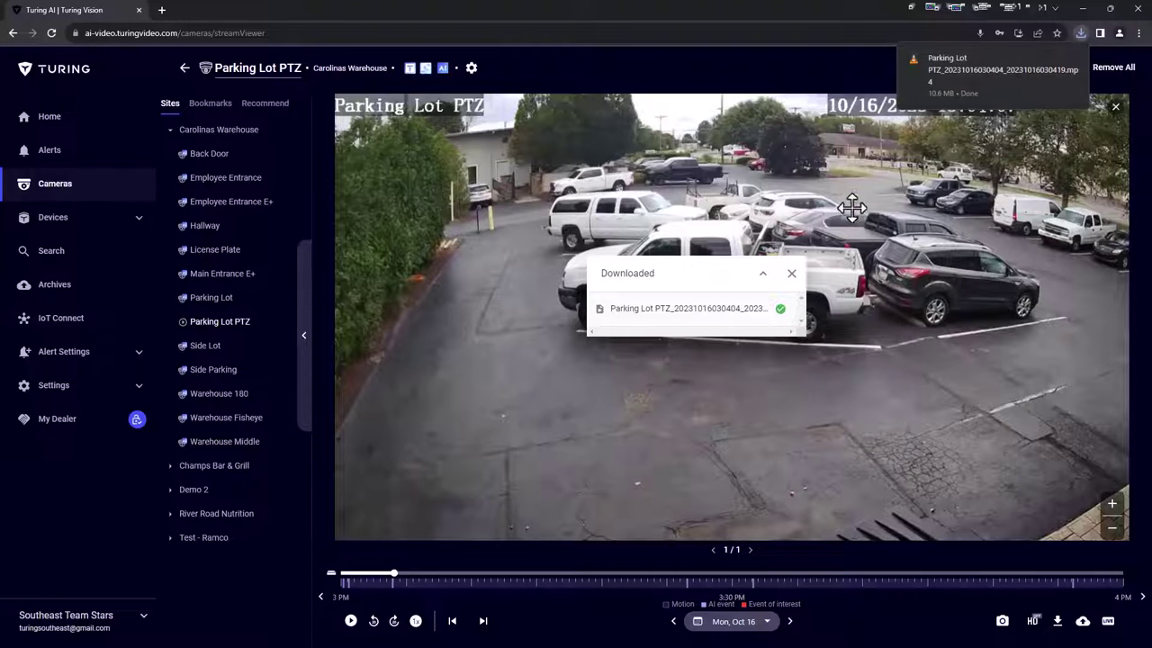
Dismiss the download notices and start an HD cloud archive of the footage.
click(791, 273)
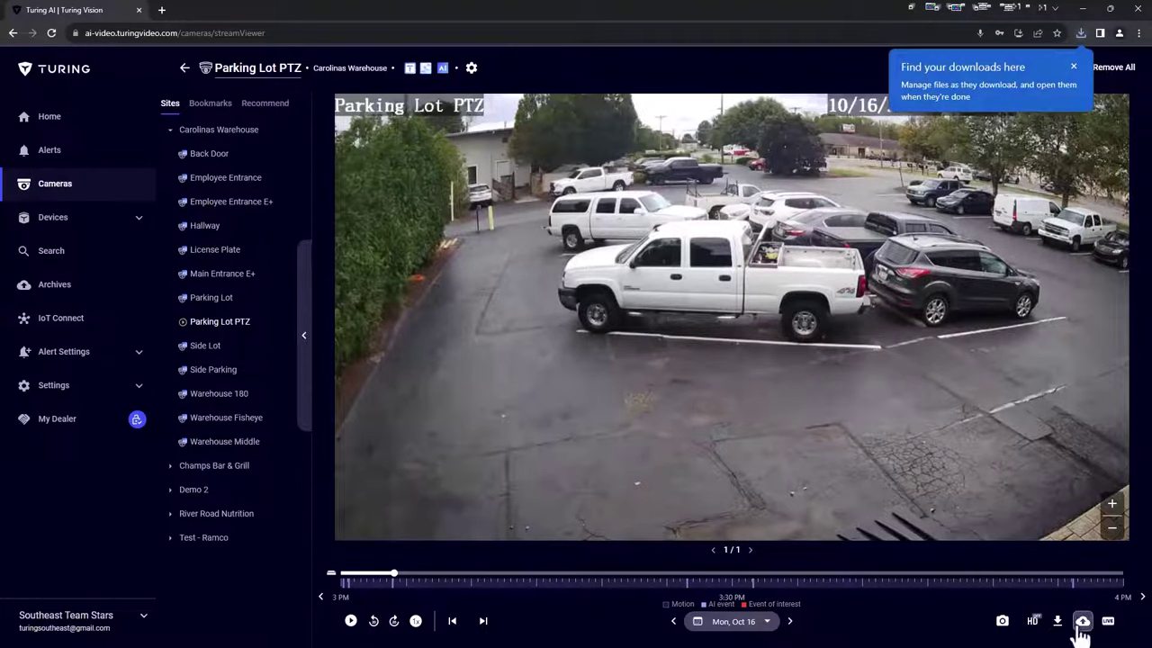
click(1084, 637)
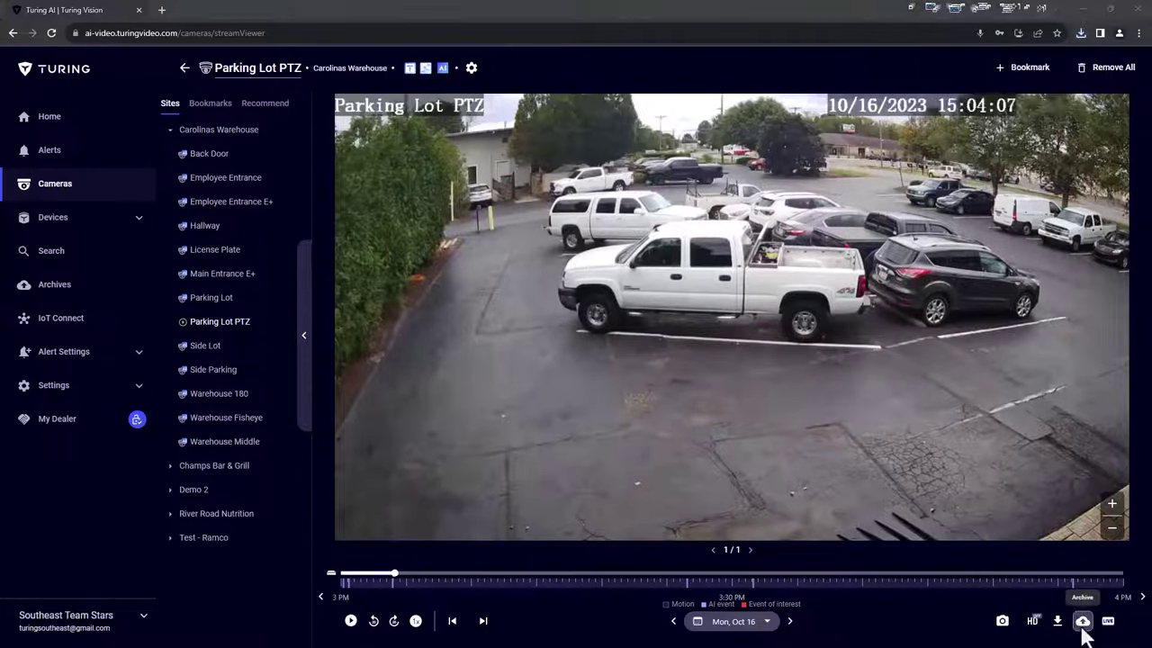
click(1082, 630)
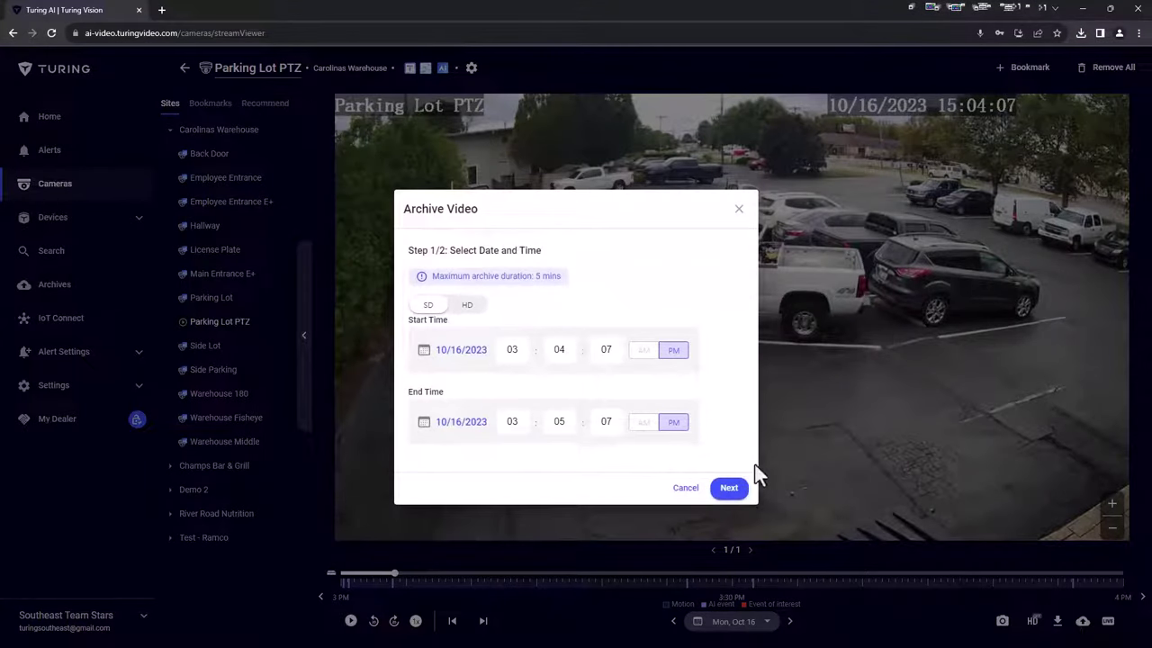
click(478, 309)
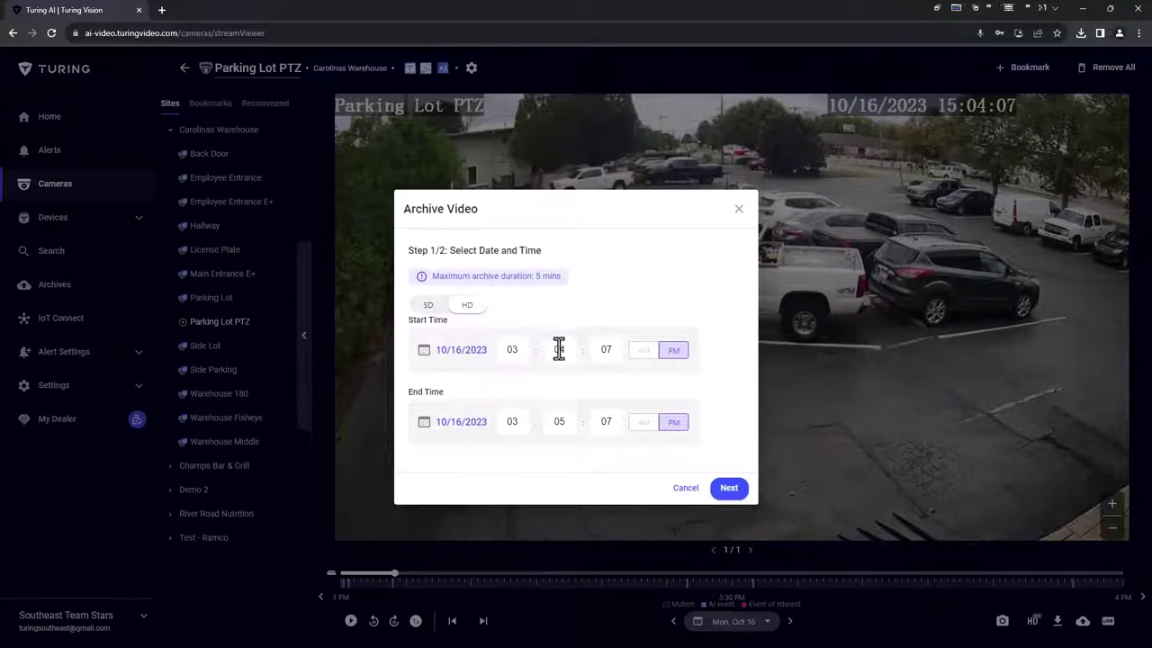
Correct the clip start time and clear the wrong end-time seconds for re-entry.
key(BackSpace)
key(BackSpace)
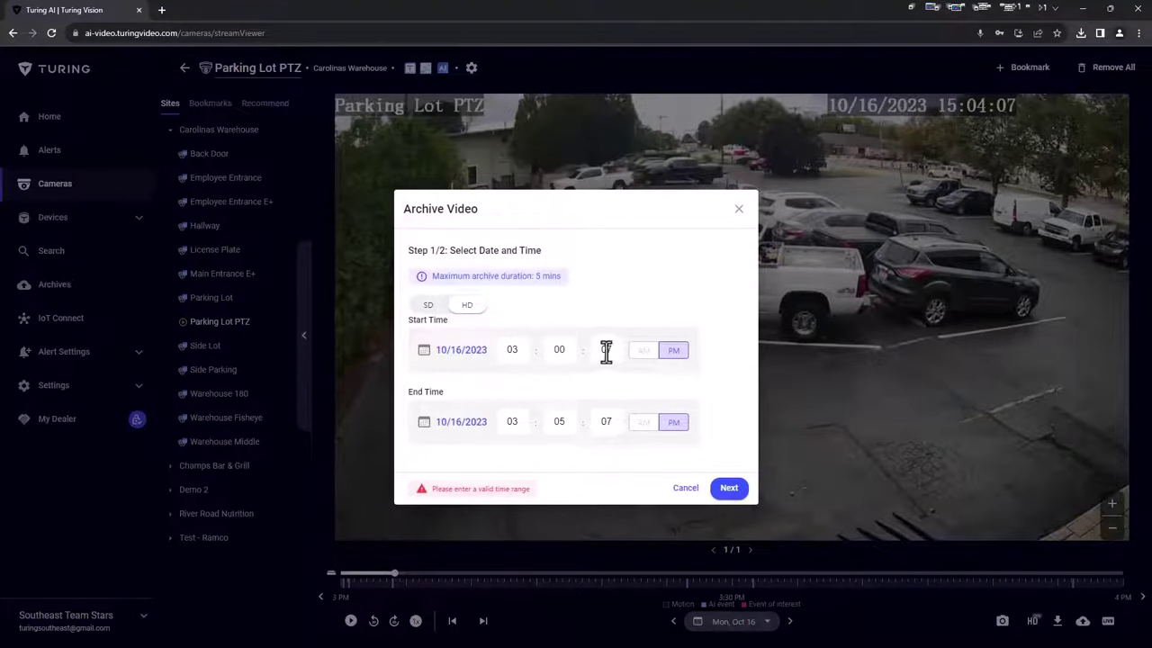
text(7)
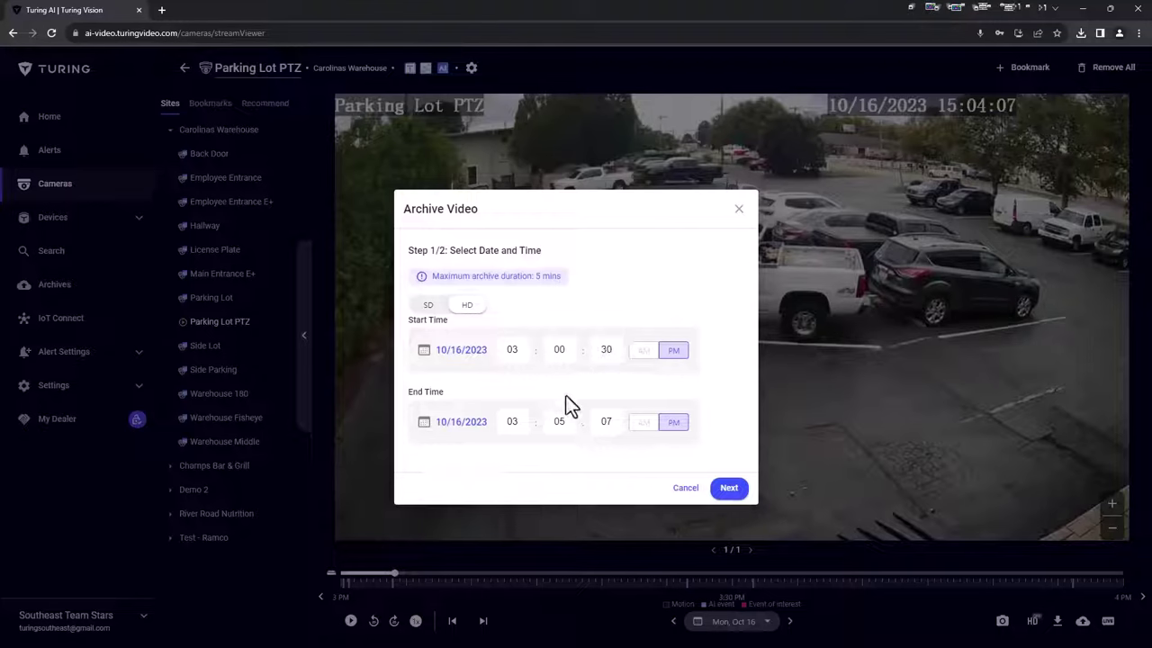
key(BackSpace)
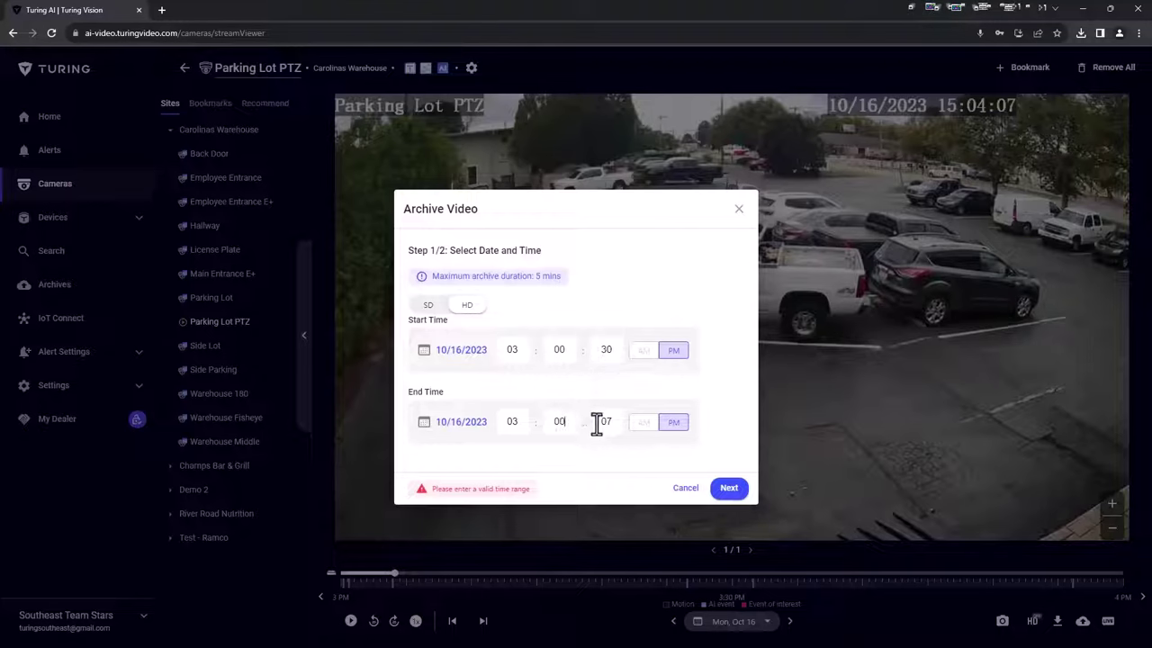
key(BackSpace)
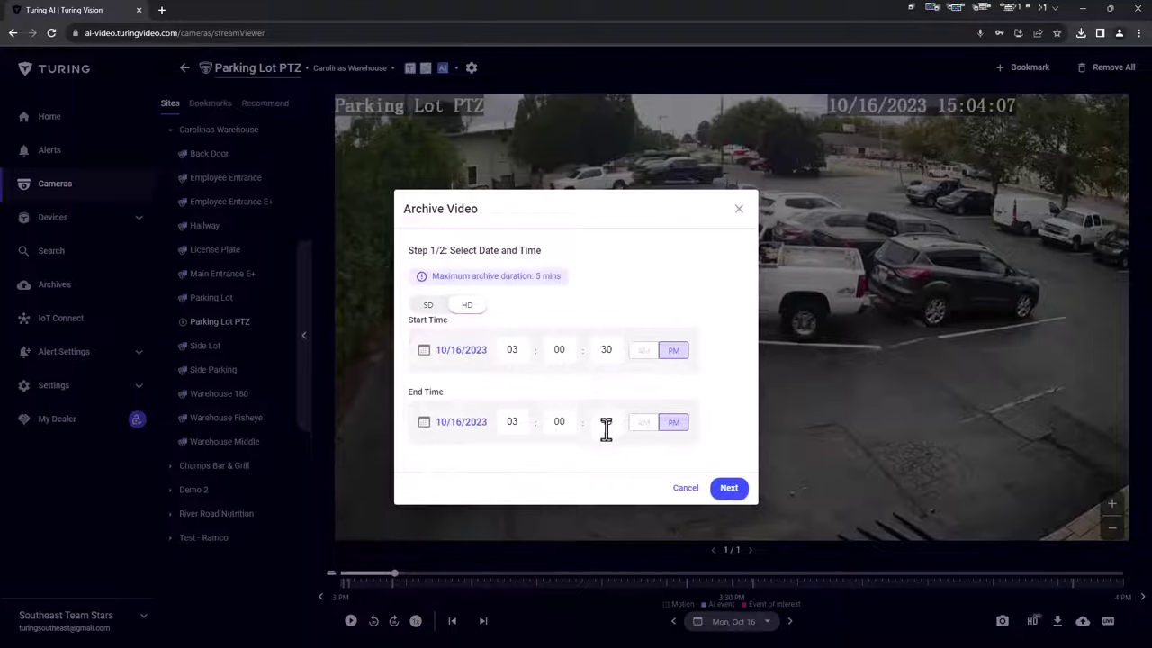
Title the archive 'Test Clip Parking Lot' with the note 'Notes Here' and archive it to the cloud.
click(731, 494)
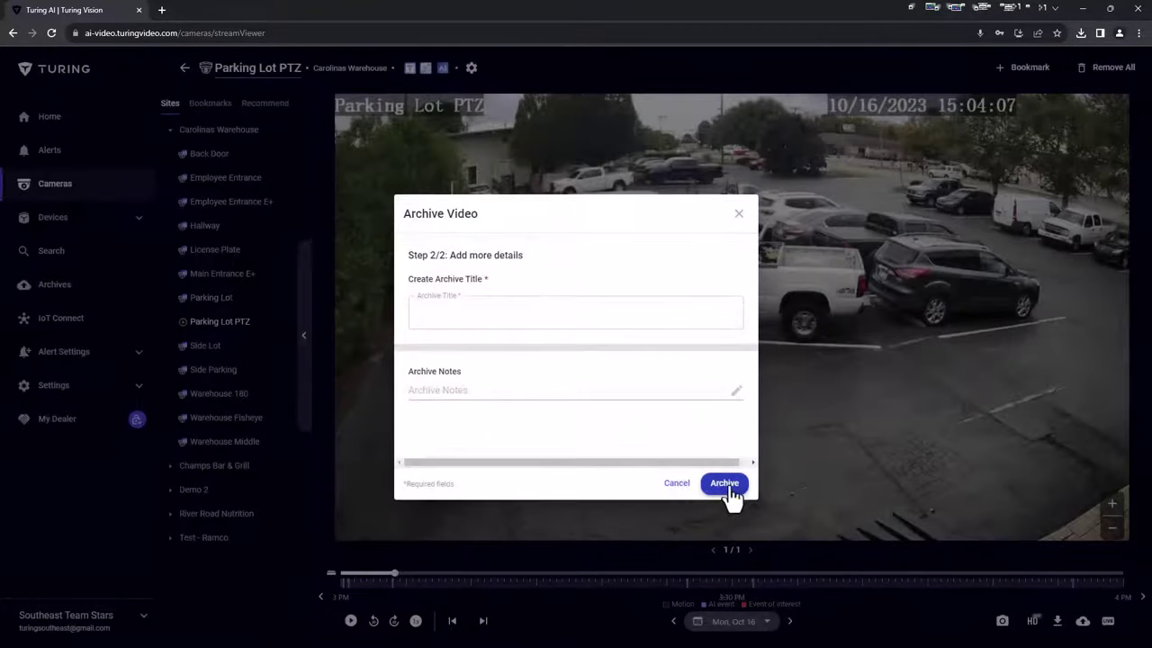
click(590, 315)
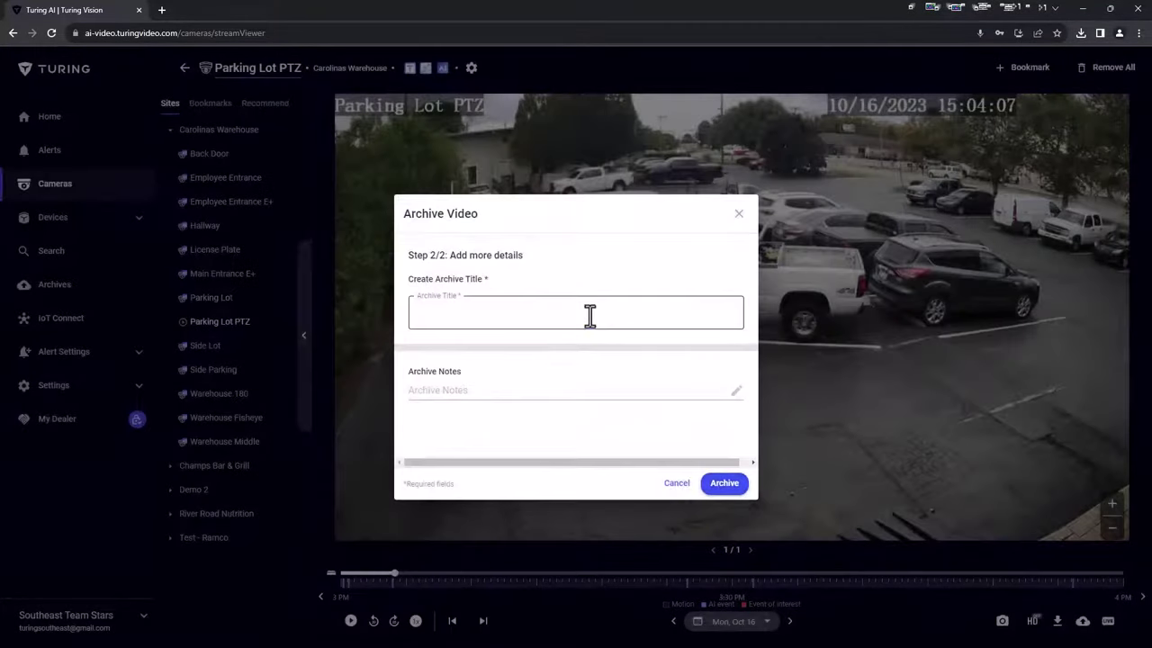
click(590, 314)
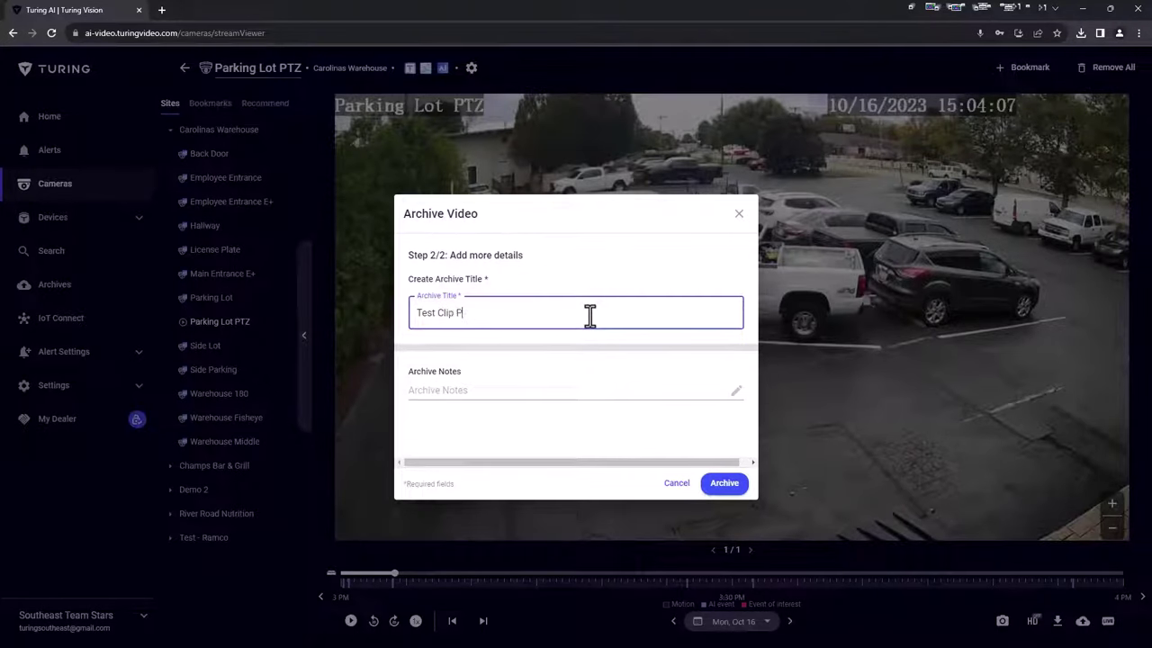
key(Tab)
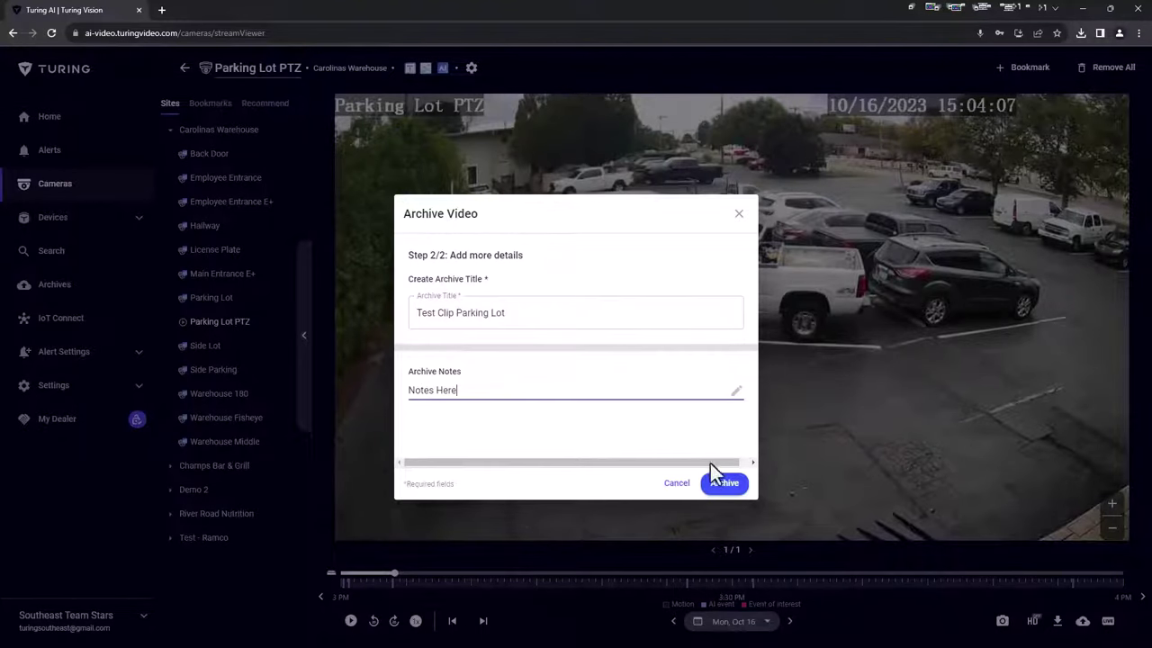
click(726, 483)
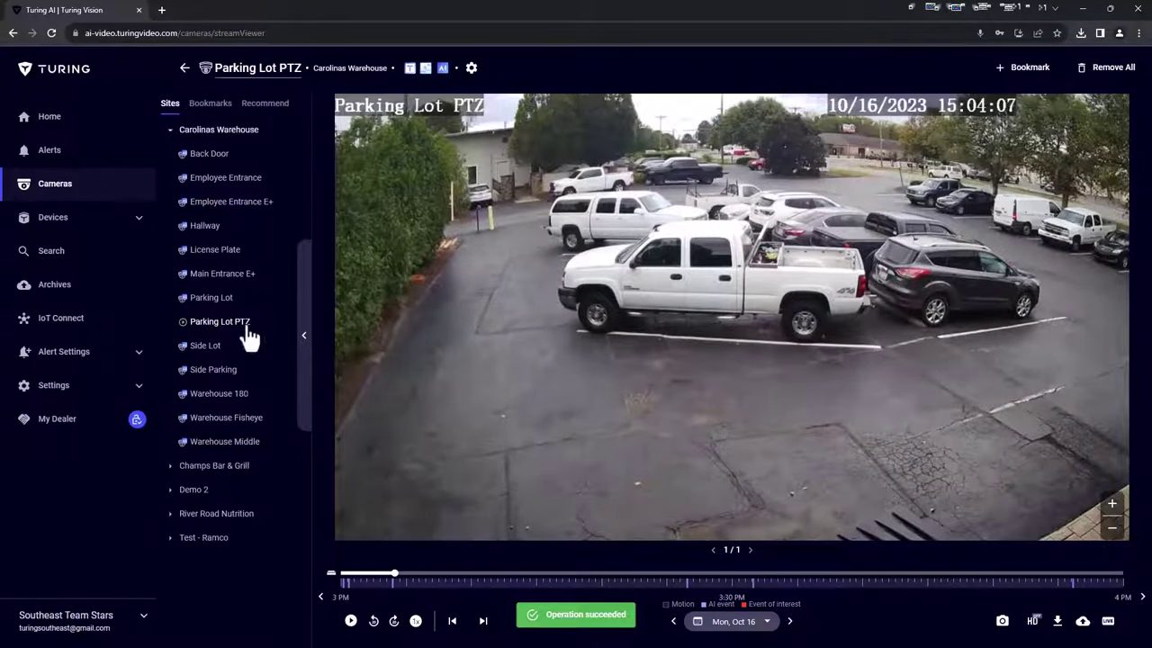
Open the 'Test Clip Parking Lot' card from the Archives list.
click(81, 295)
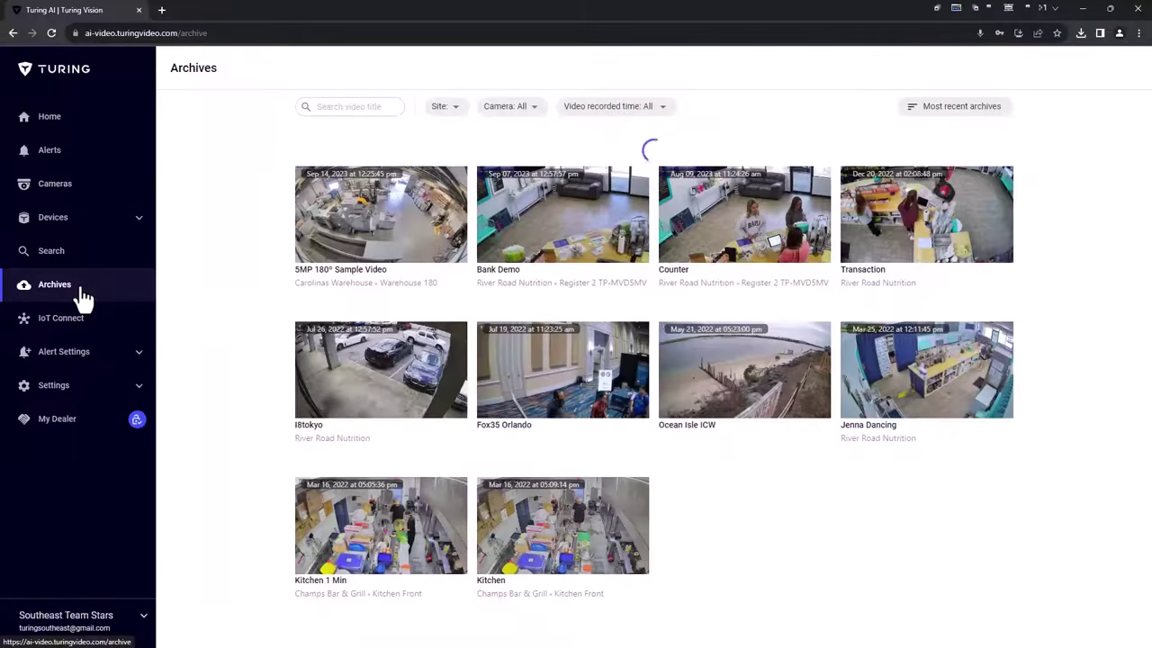
mouse_move(350, 224)
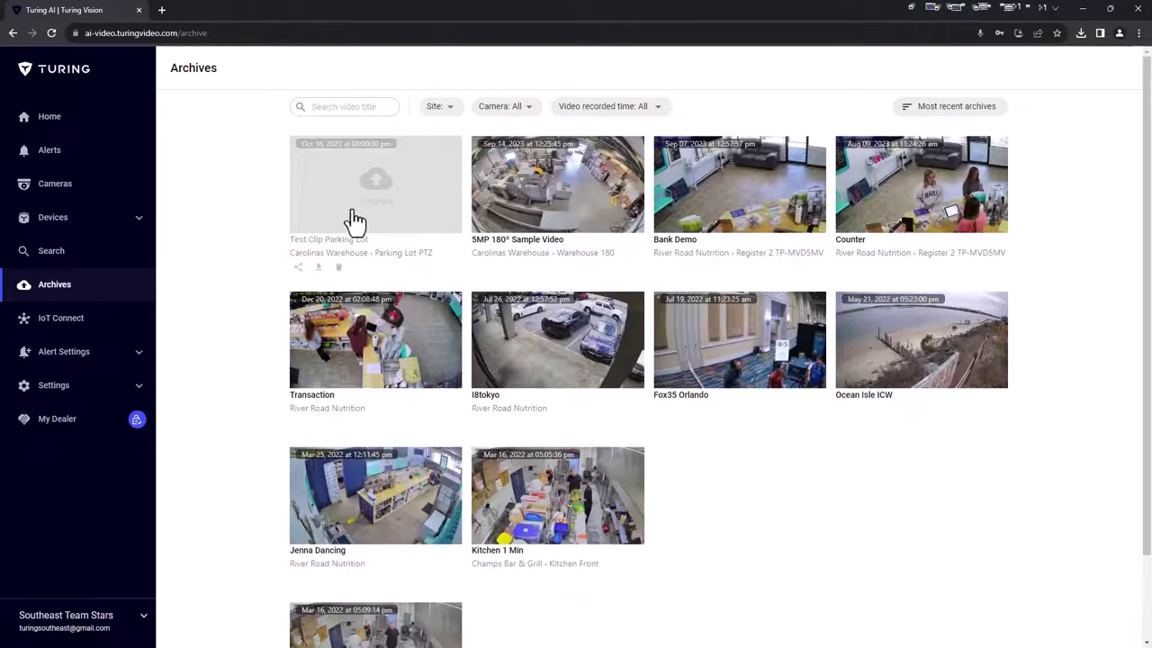
click(401, 205)
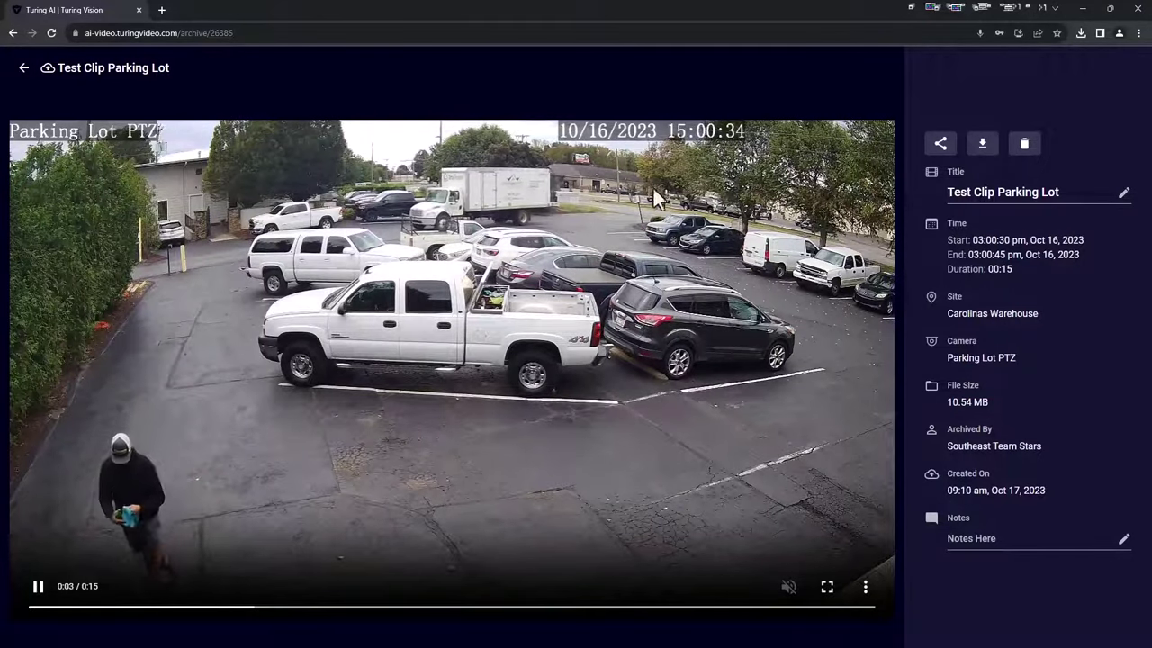
Add the recipient's e-mail address and set the link expiry to Custom.
click(928, 151)
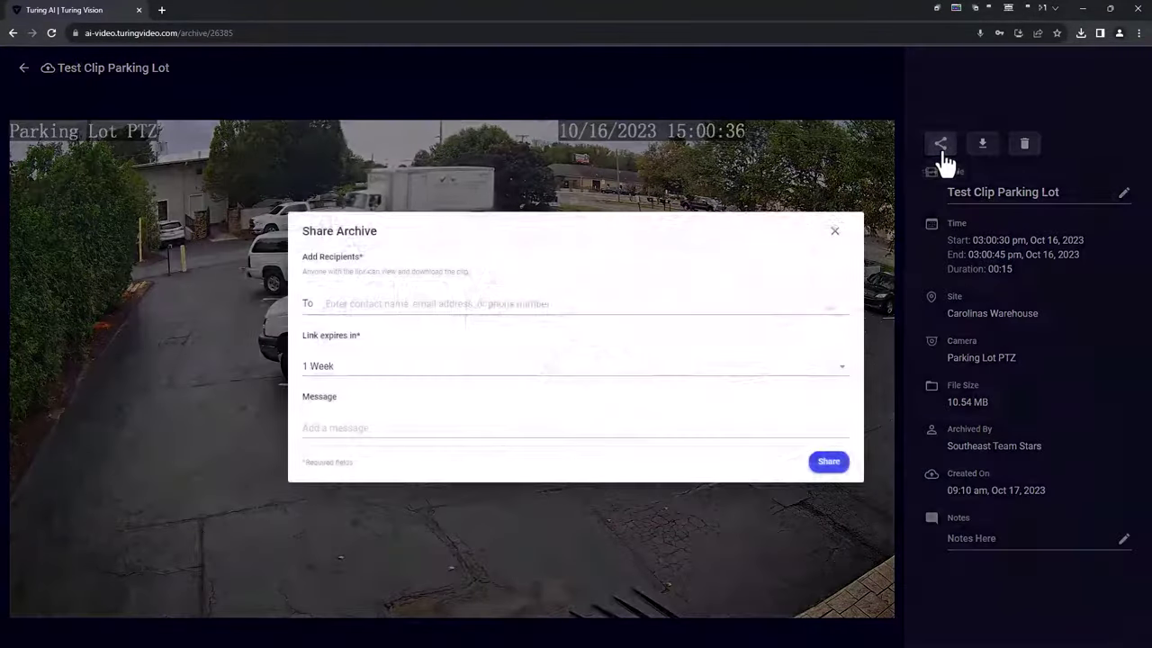
click(587, 304)
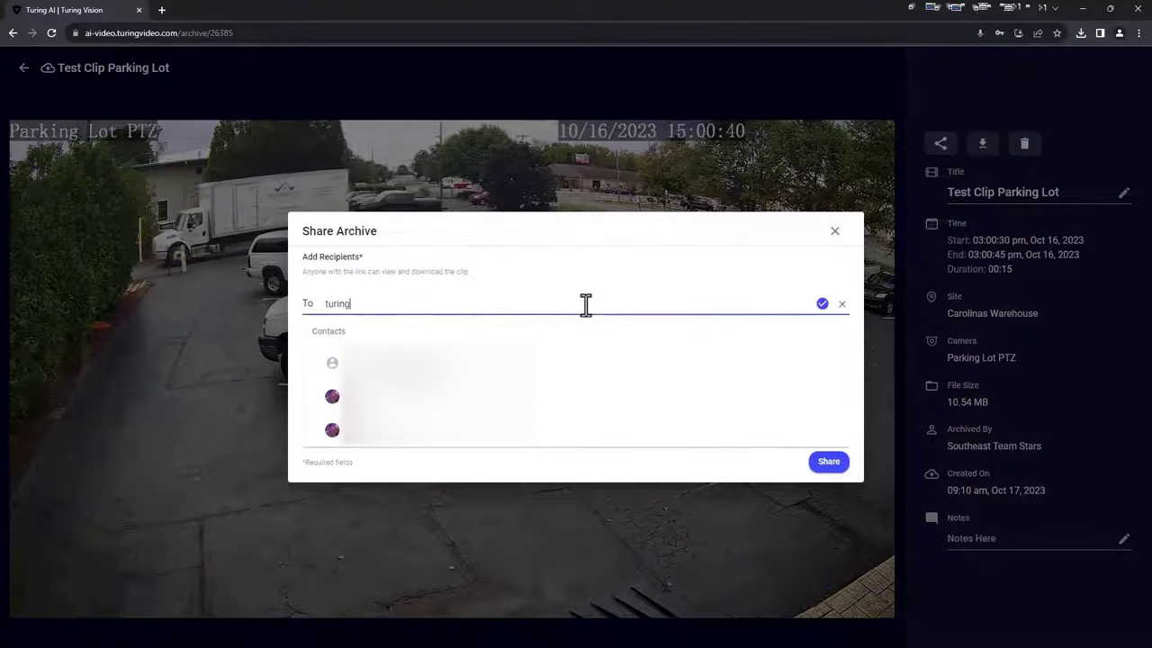
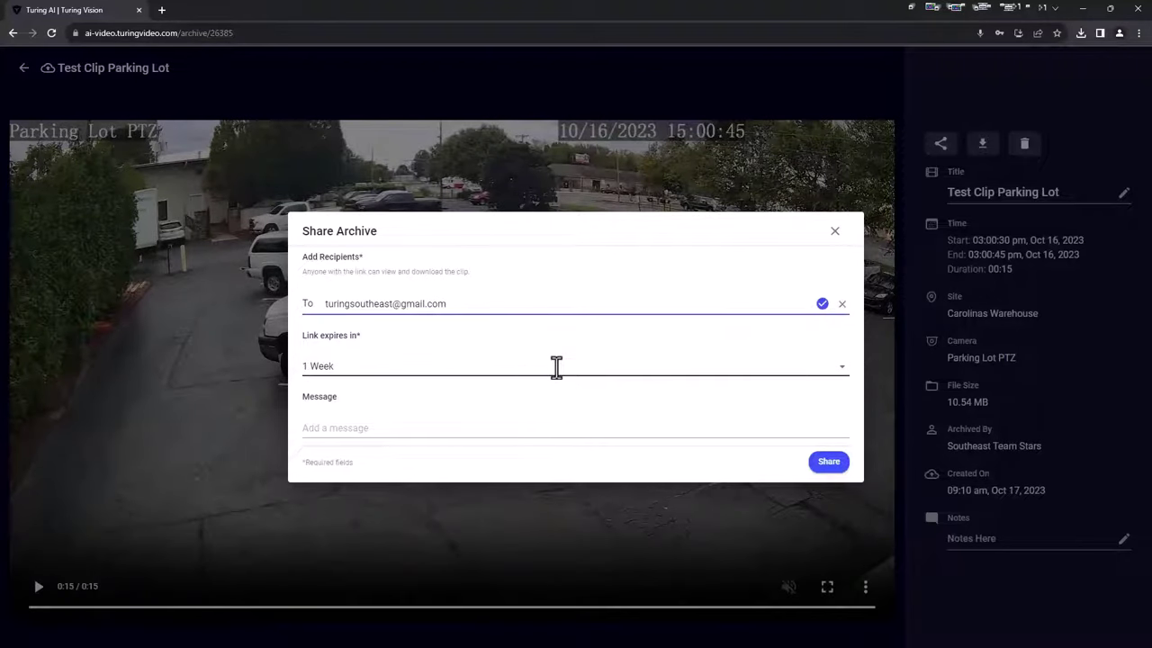
click(556, 367)
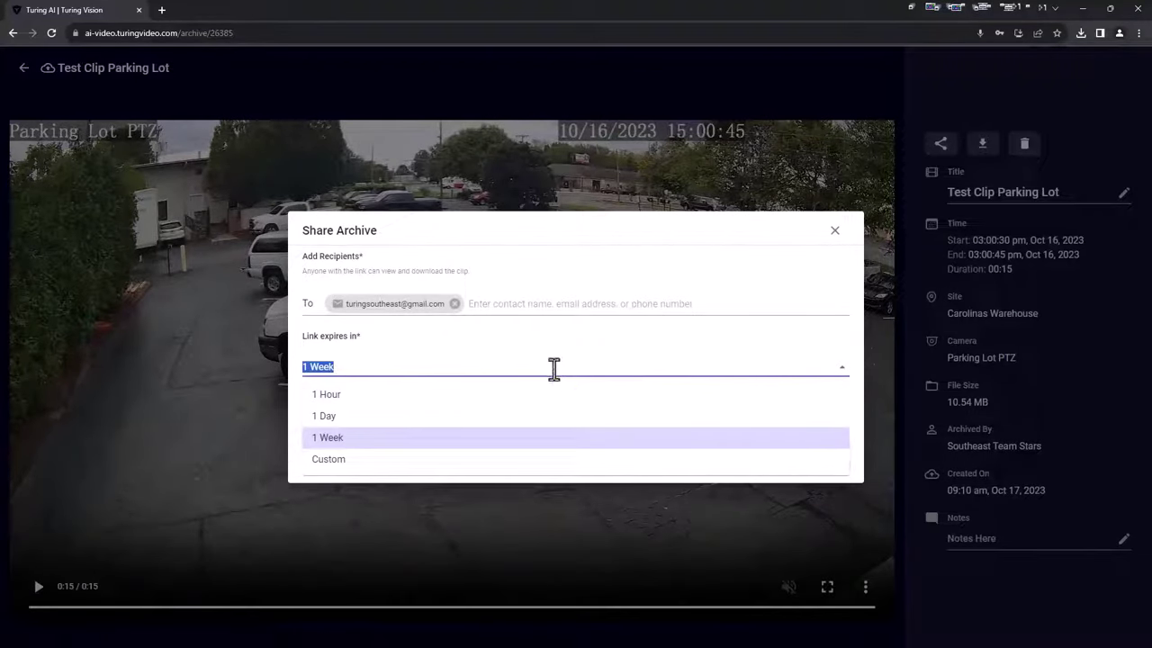
click(532, 396)
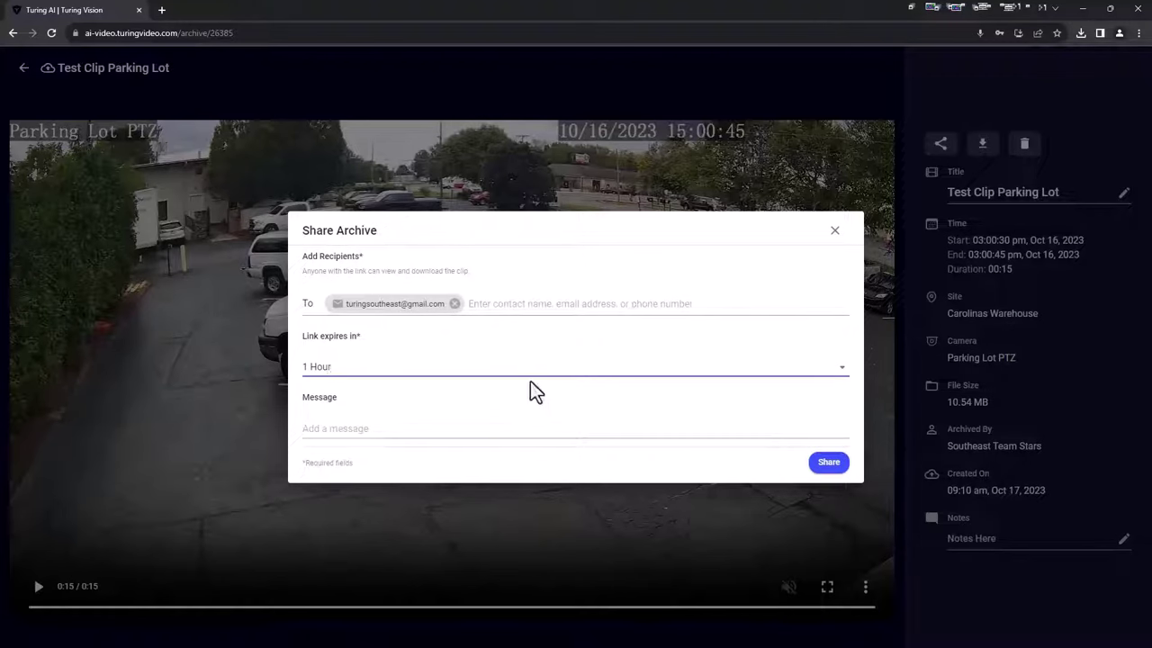
click(529, 371)
click(465, 460)
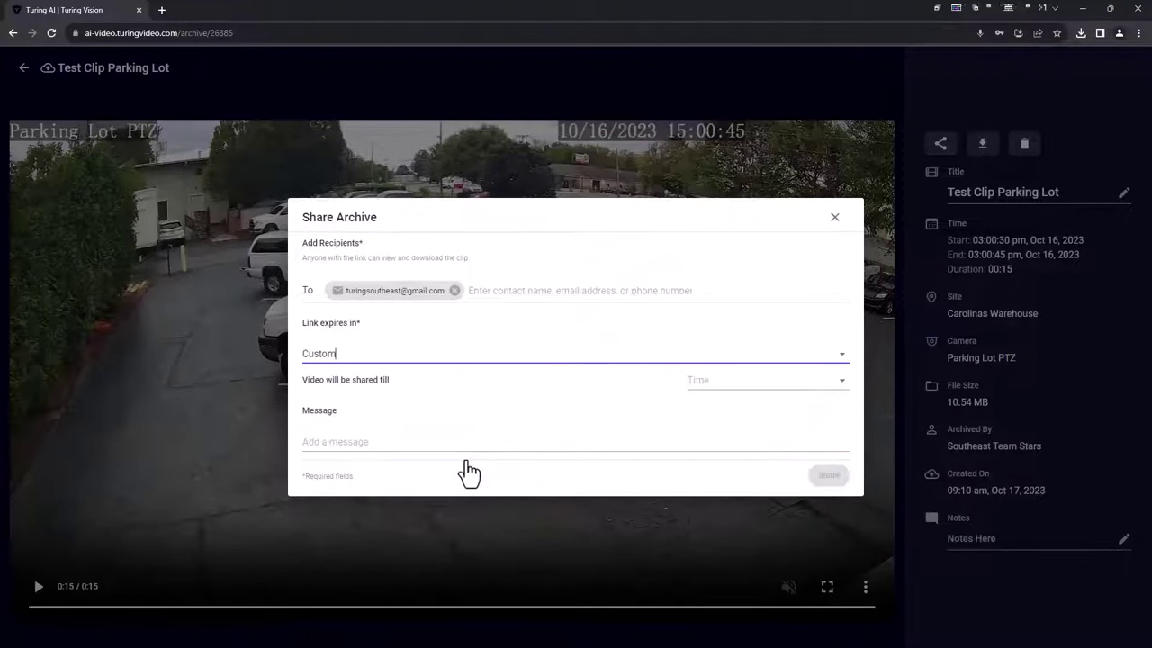
Set the expiry date to May 31, 2024, add the message 'Message Here', and share.
click(689, 381)
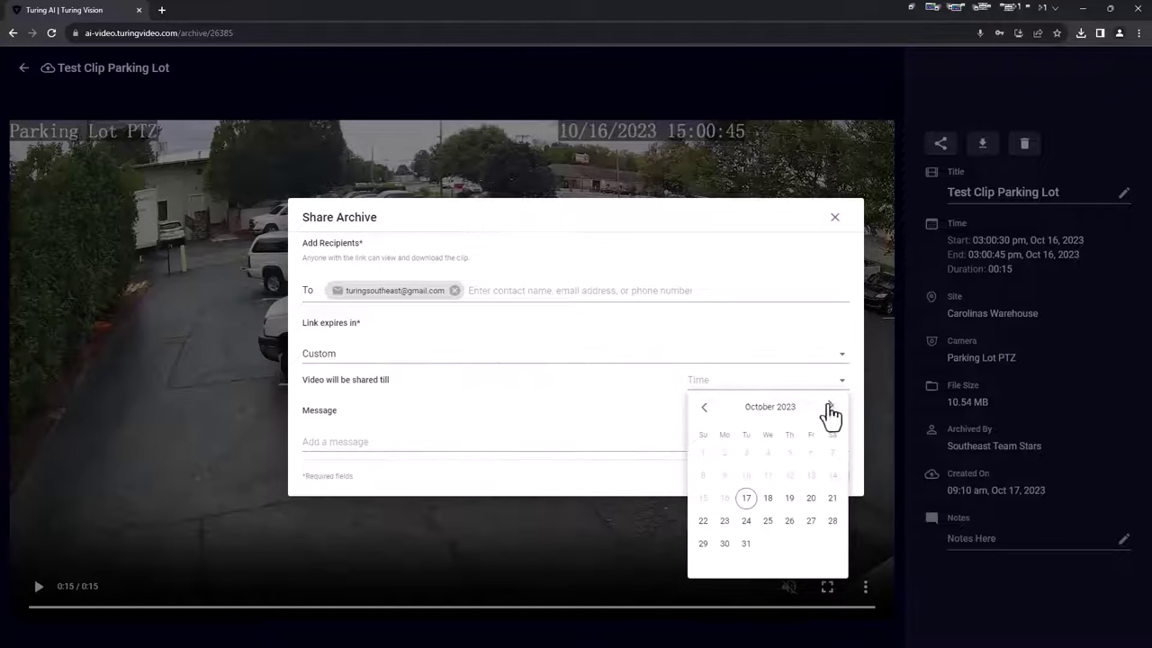
click(829, 407)
click(831, 408)
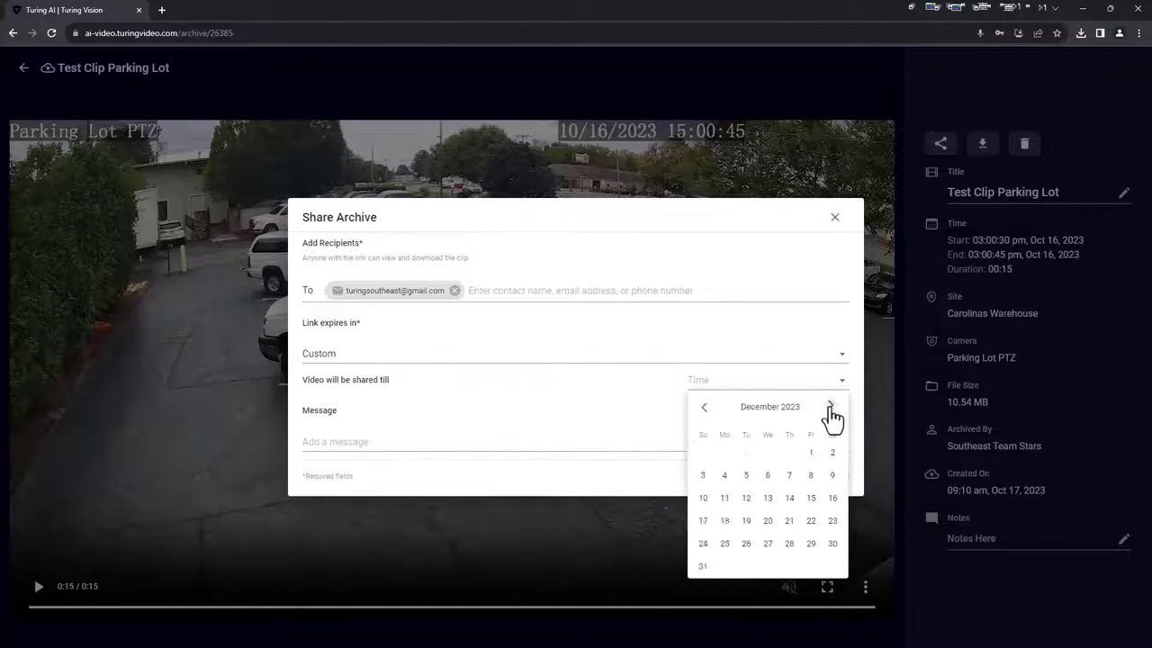
click(703, 565)
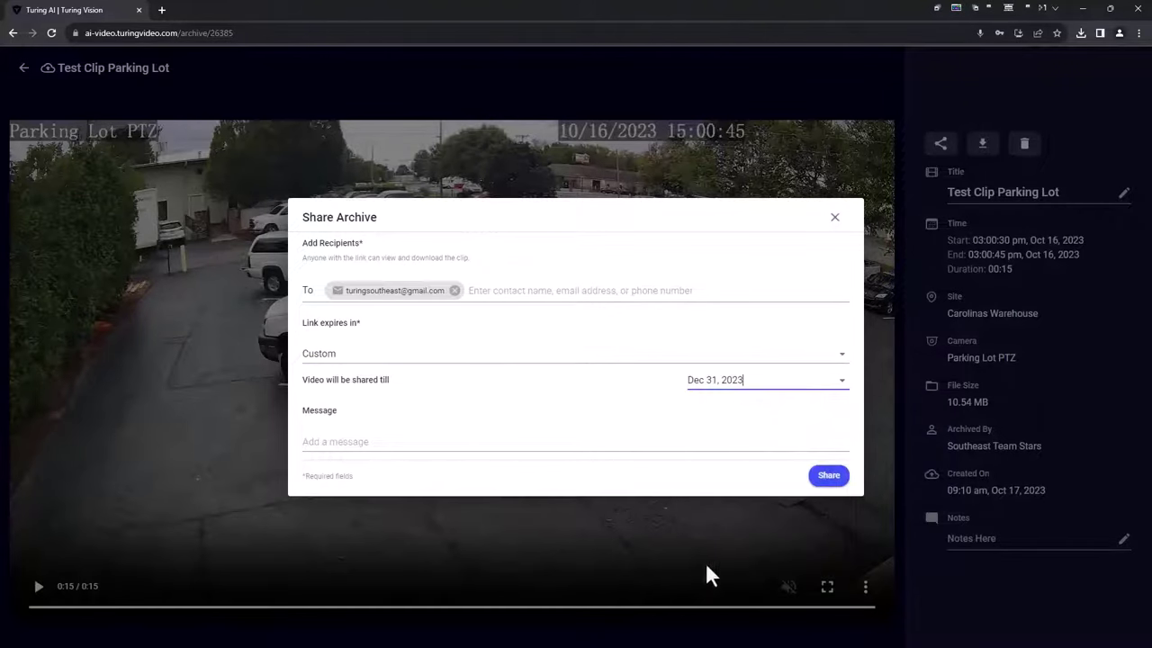
click(845, 386)
click(831, 408)
click(830, 408)
click(831, 407)
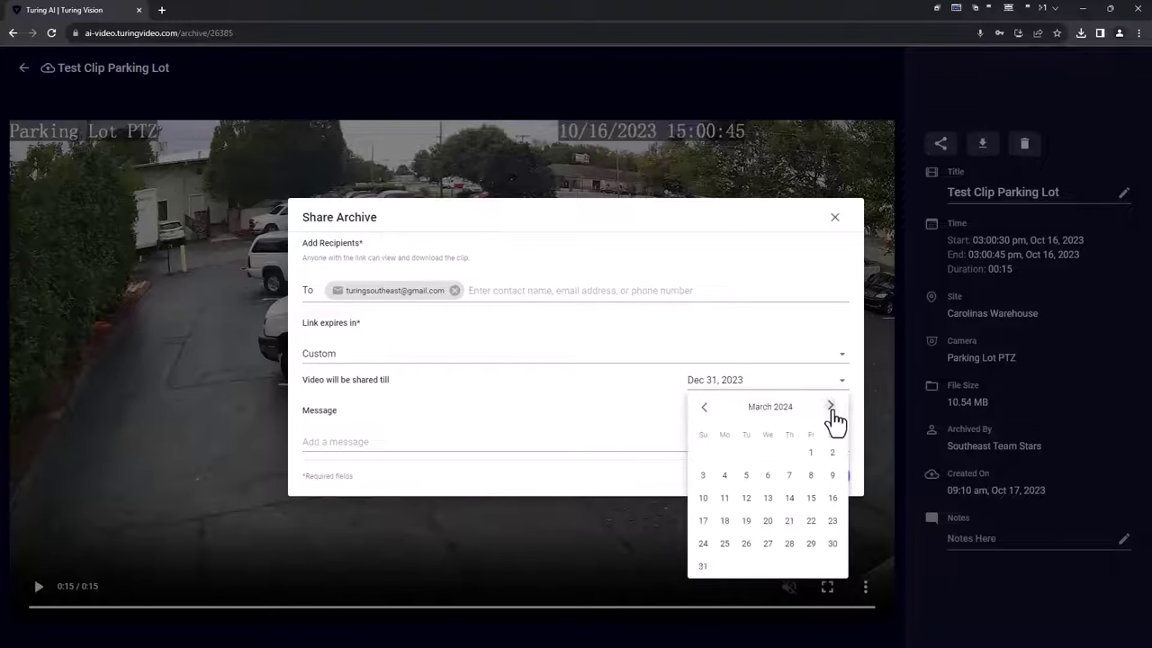
click(831, 408)
click(830, 408)
click(809, 547)
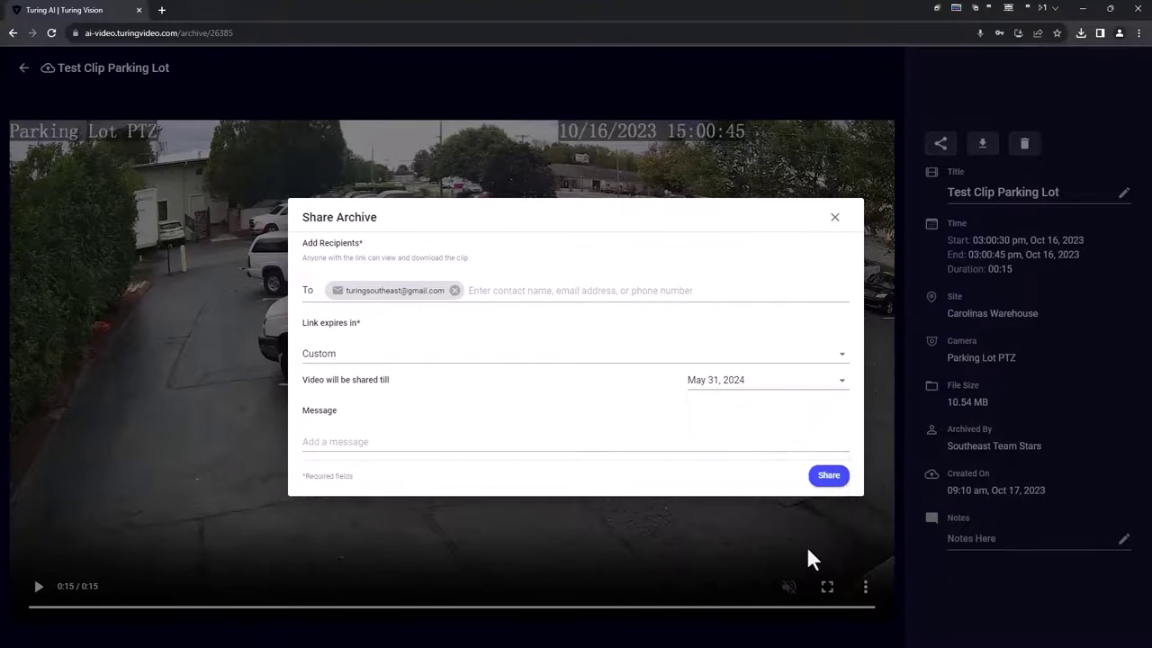
click(746, 444)
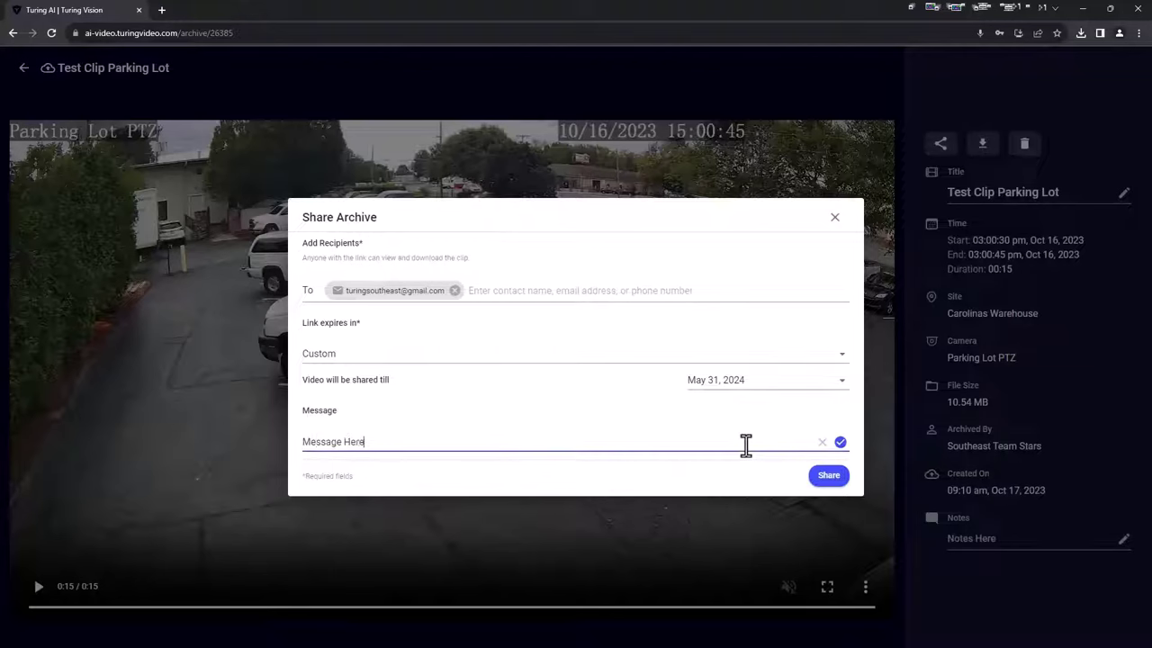
click(836, 481)
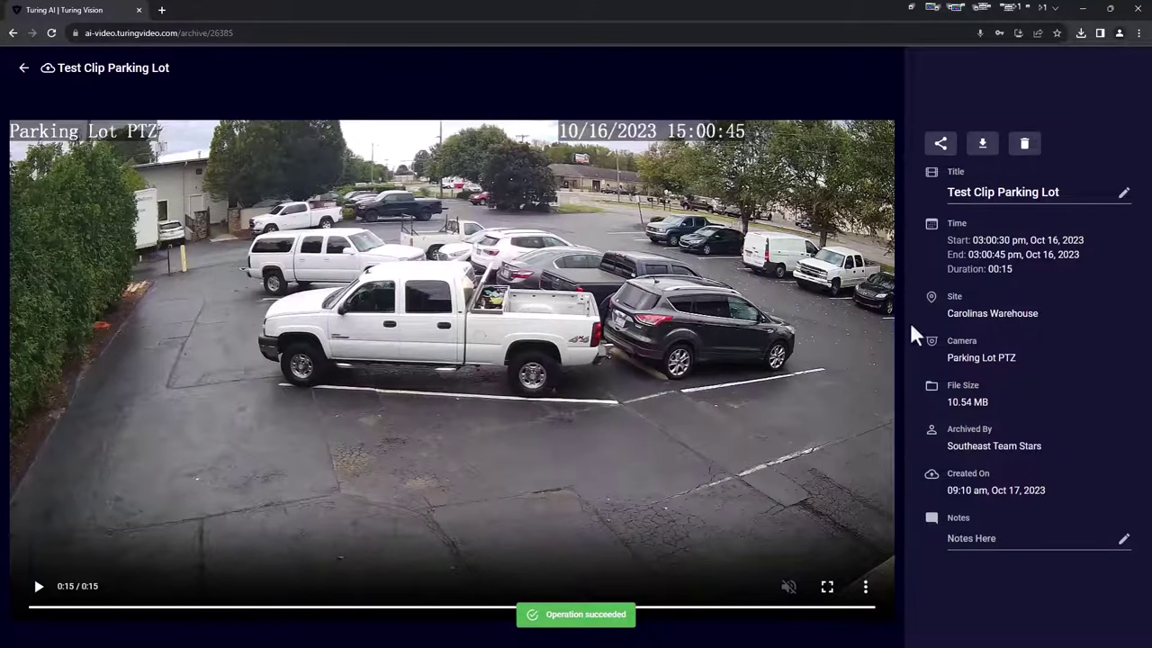
Download the Test Clip Parking Lot clip, then delete it from Archives and confirm.
click(988, 159)
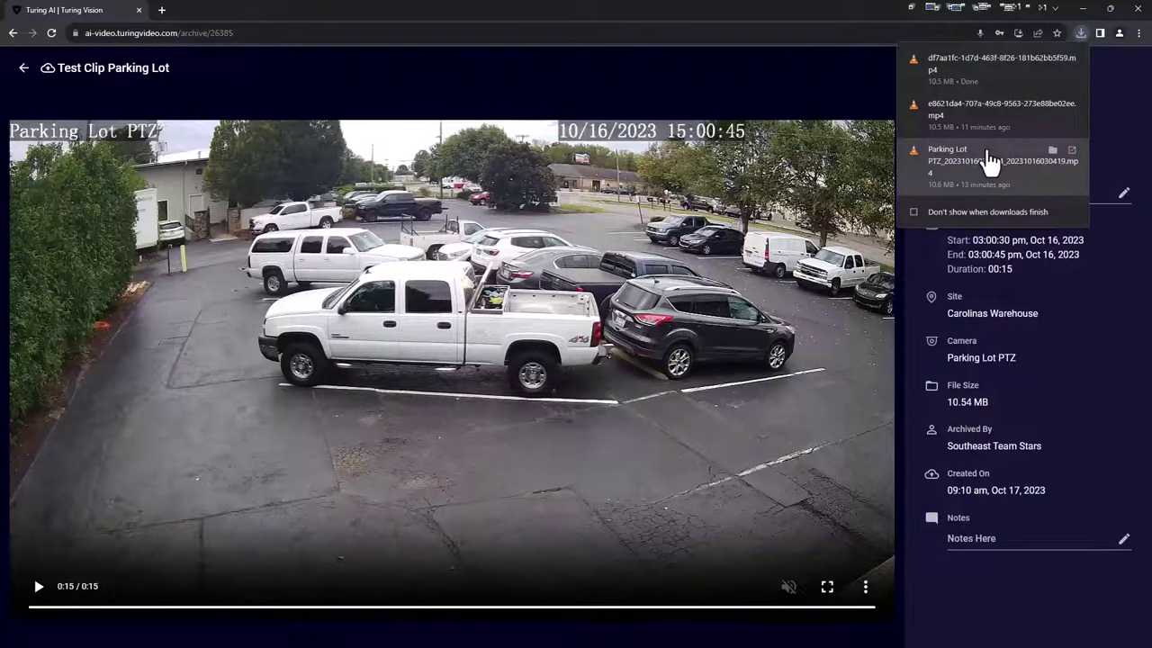
click(1110, 101)
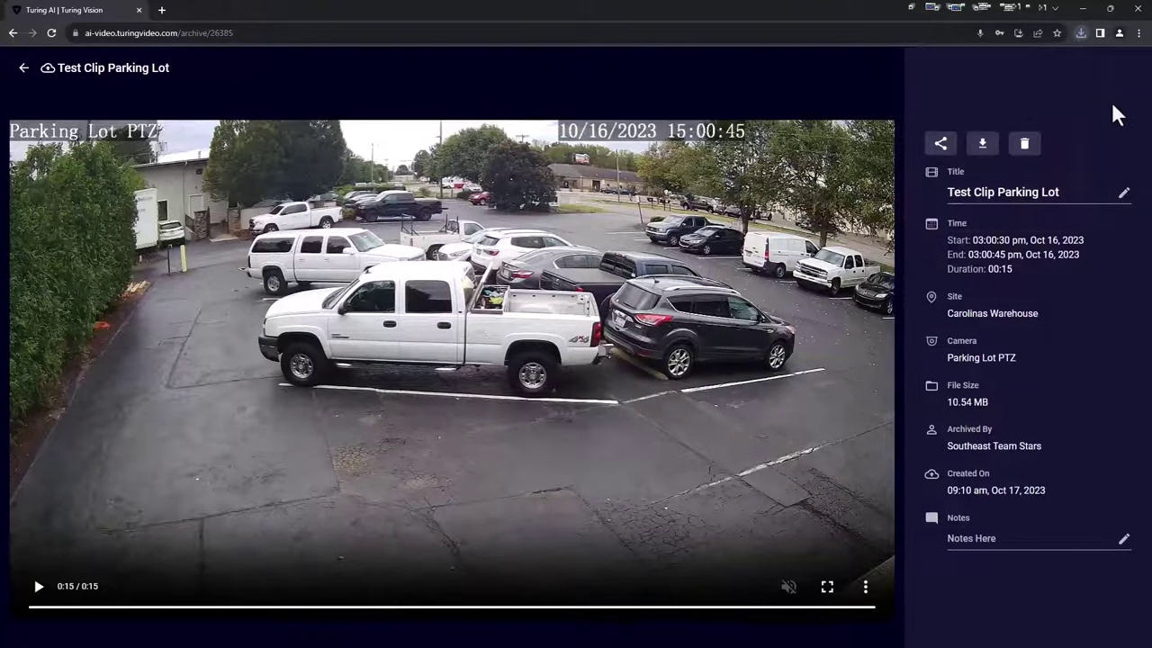
click(1025, 149)
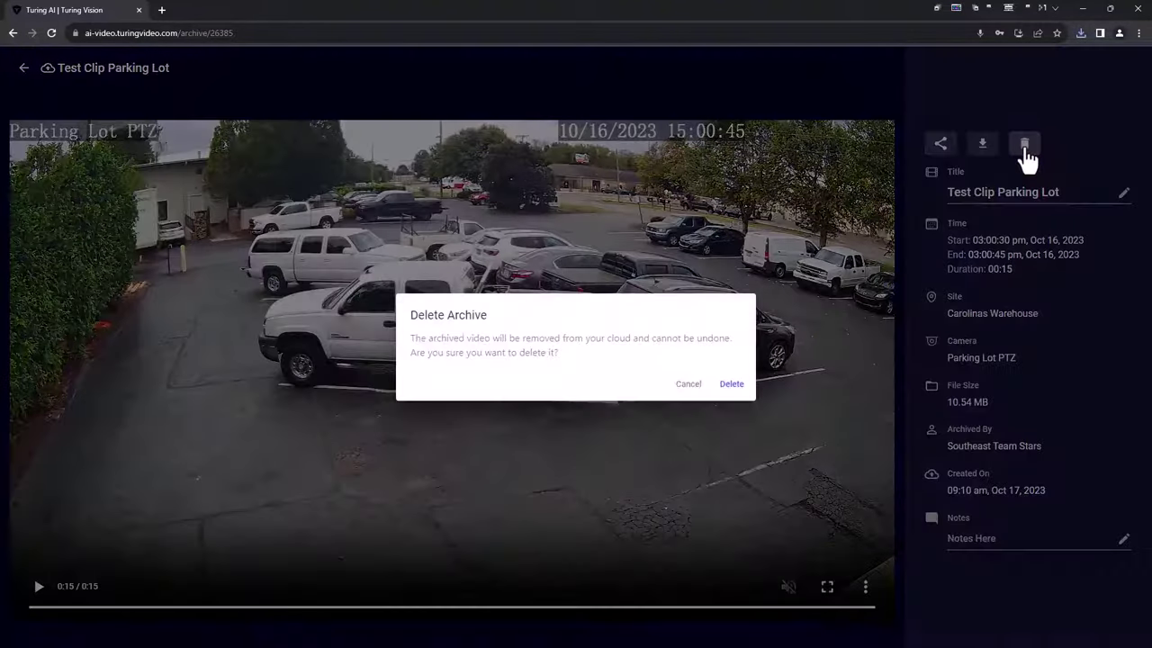
click(733, 385)
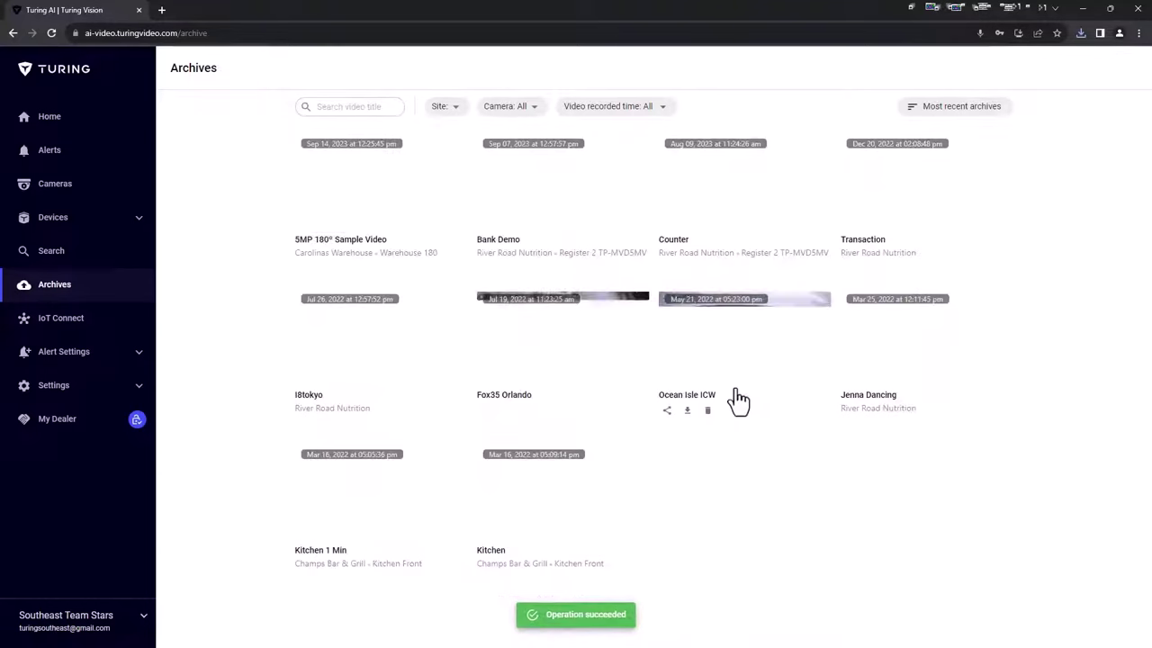